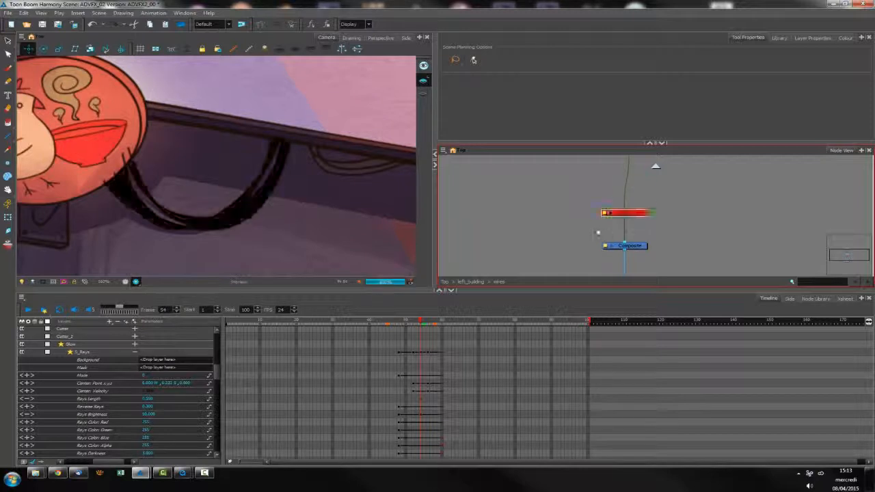
Re-enable the disabled wires drawing node above the Composite and shift it slightly aside
mouse_move(640, 215)
mouse_down()
mouse_move(651, 217)
mouse_move(640, 213)
mouse_up()
click(640, 213)
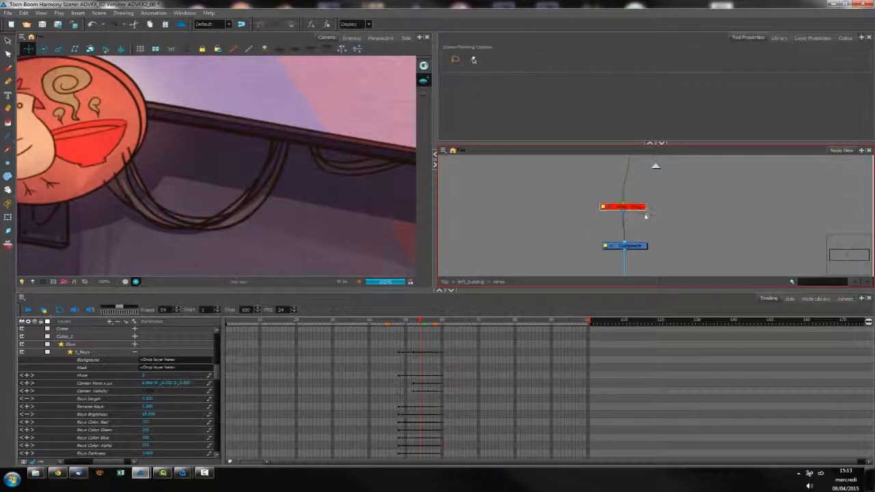
key(a)
drag(645, 209, 658, 212)
Add a vector drawing layer named mask_wire and connect it between Multi-Port-In and Composite, beside the wires node
key(ctrl+r)
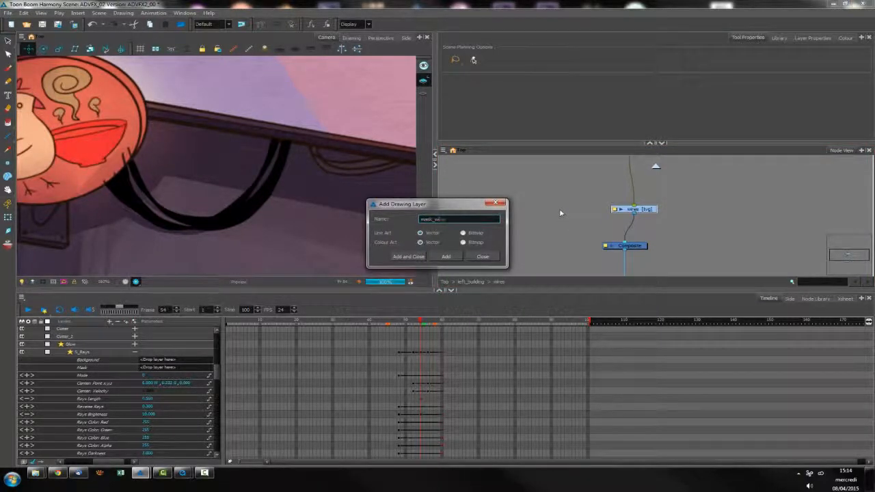
key(Return)
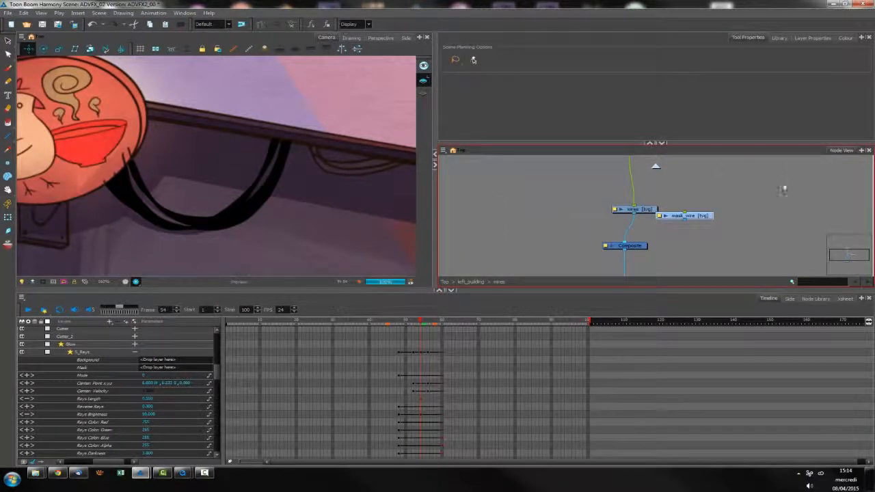
drag(712, 219, 605, 210)
drag(639, 195, 644, 242)
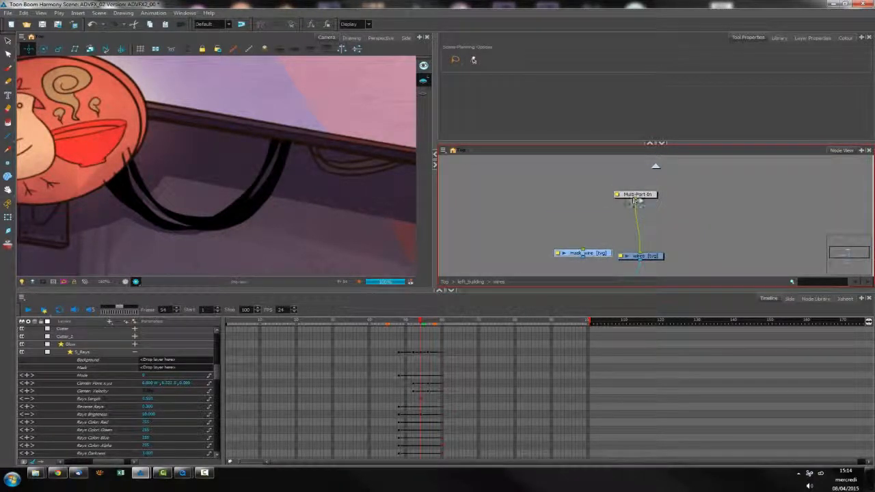
drag(643, 197, 619, 242)
click(603, 208)
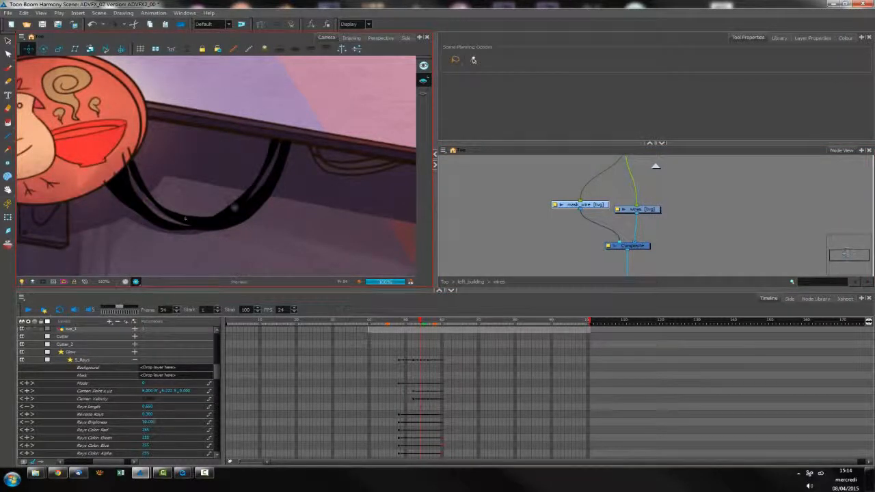
Enlarge the brush and paint a thick U-shaped stroke on the mask_wire layer that covers the hanging wires beside the sign
click(8, 68)
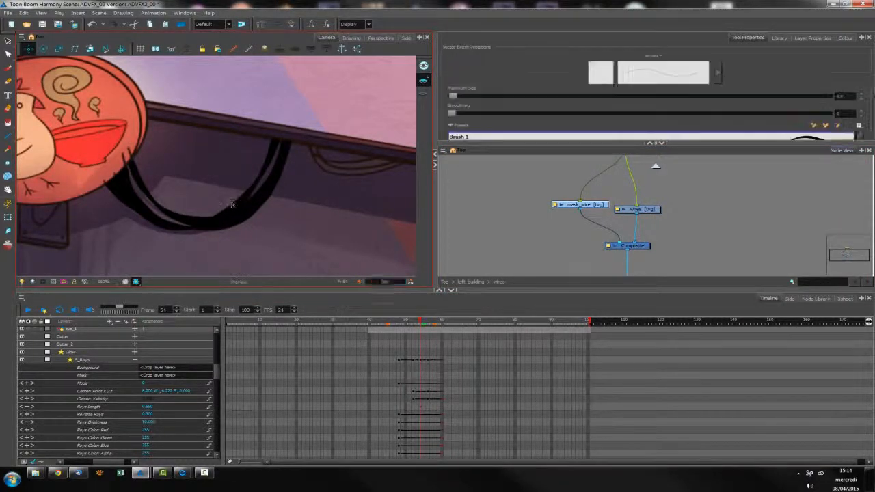
key(1)
key(1)
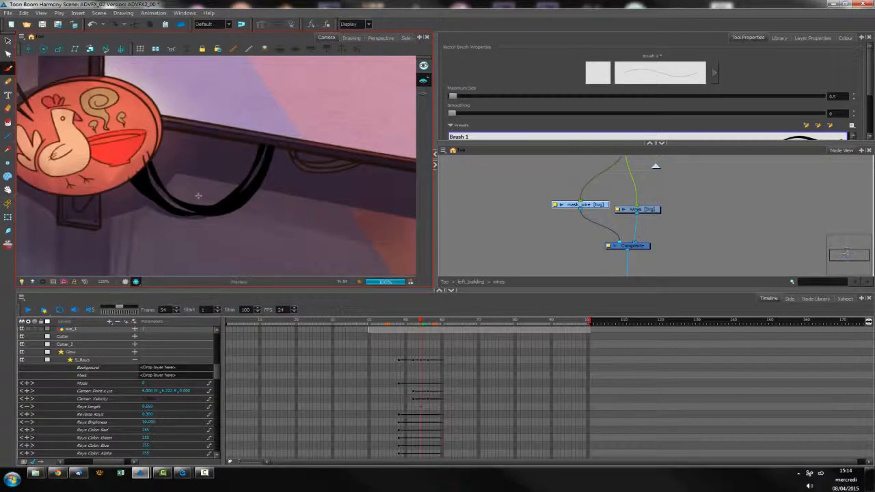
key(space)
drag(239, 108, 287, 102)
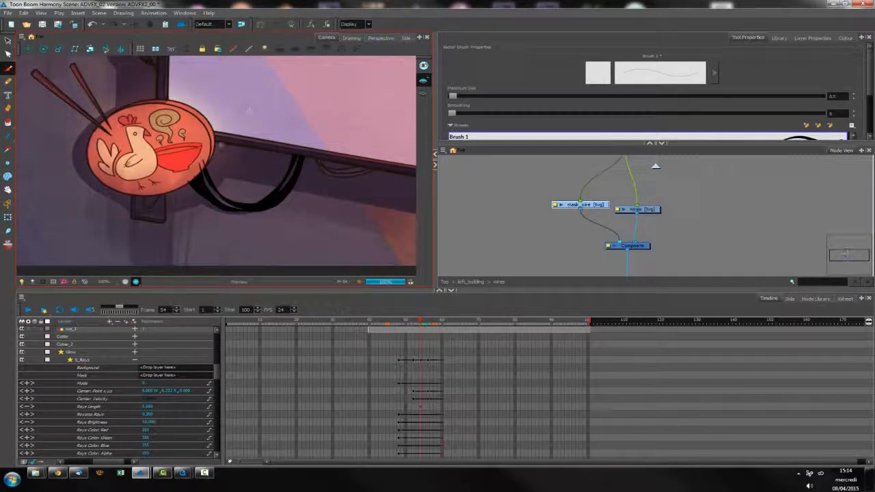
key(o)
mouse_move(175, 152)
mouse_down()
mouse_move(193, 222)
mouse_move(191, 174)
mouse_move(225, 202)
mouse_move(248, 204)
mouse_move(295, 166)
mouse_move(303, 144)
mouse_up()
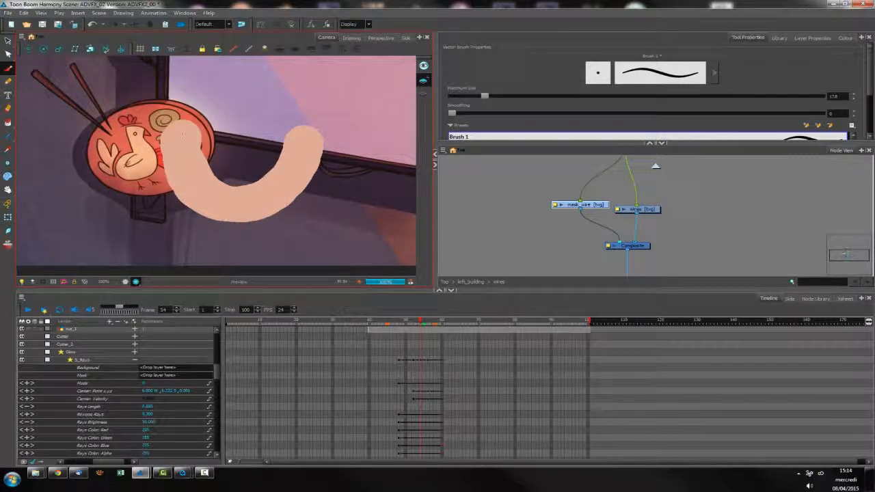
mouse_move(181, 157)
mouse_down()
mouse_move(199, 190)
mouse_move(236, 204)
mouse_up()
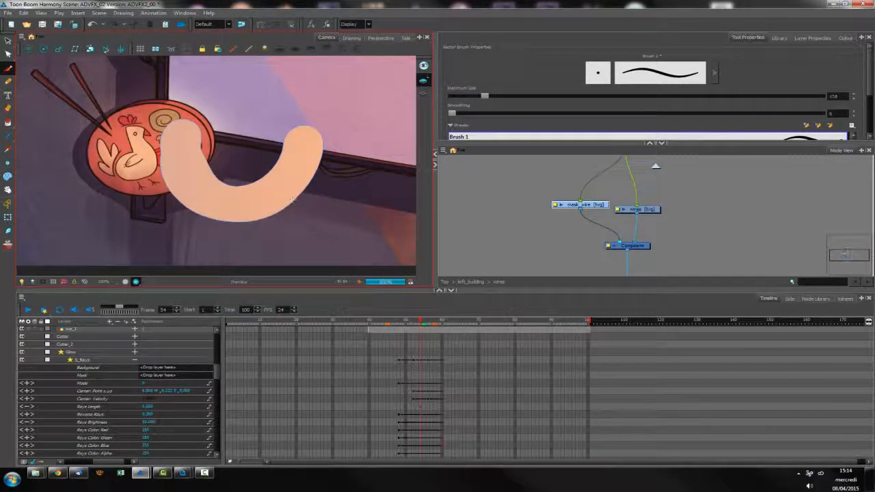
Rearrange the node network so mask_wire and wires sit side by side between Multi-Port-In and the Composite and Multi-Port-Out nodes
key(shift+t)
click(570, 242)
drag(597, 206, 594, 208)
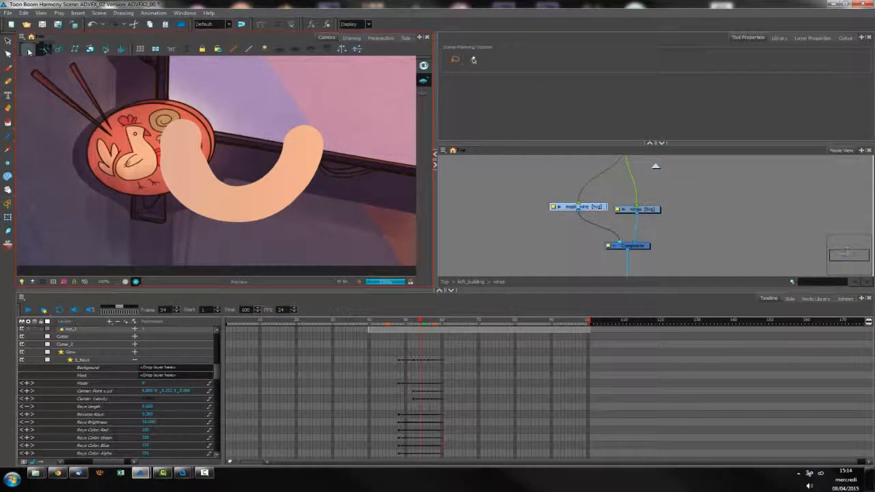
drag(593, 208, 650, 209)
drag(646, 163, 636, 190)
drag(654, 250, 647, 216)
drag(654, 253, 654, 207)
drag(644, 238, 677, 244)
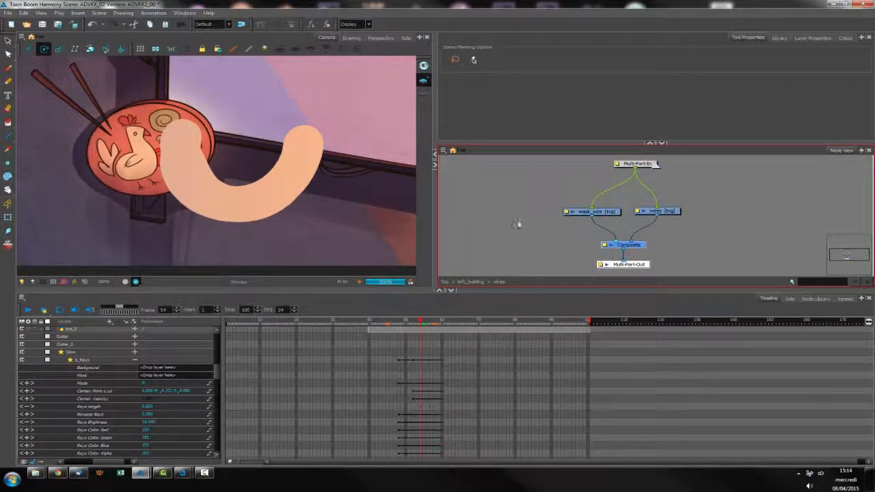
Add a Peg node in the empty area of the network and paste a copy of the Composite node below it
click(520, 242)
key(ctrl+p)
click(501, 230)
drag(626, 248, 627, 245)
key(ctrl+c)
key(ctrl+v)
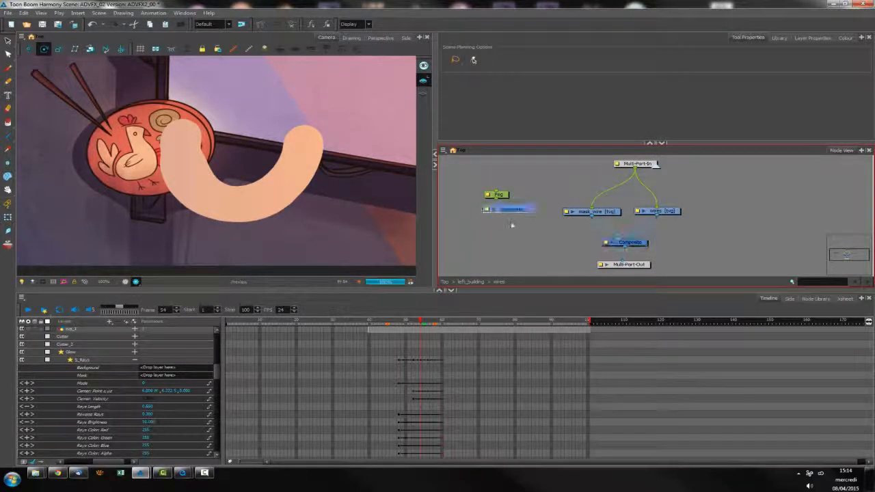
drag(606, 217, 605, 216)
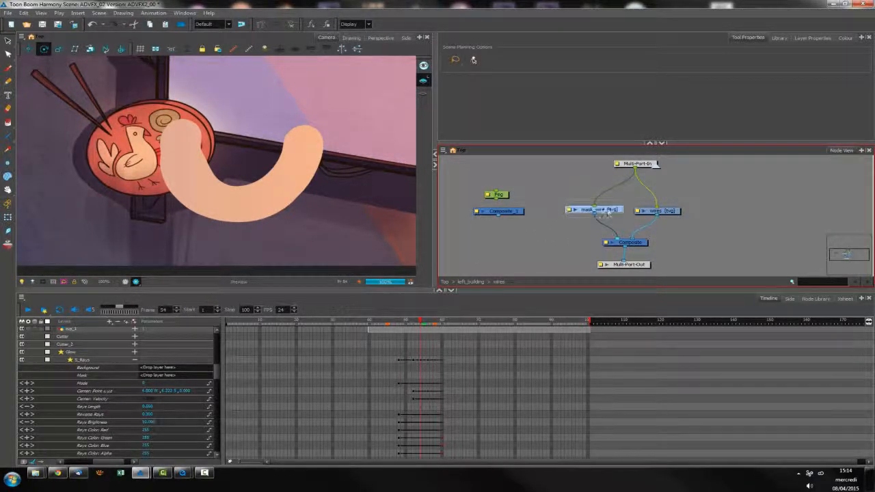
key(ctrl+x)
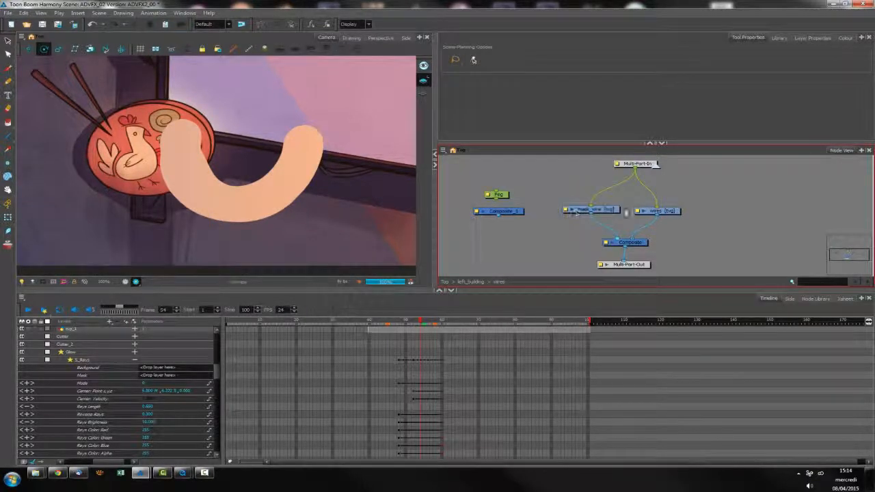
drag(617, 211, 618, 210)
click(521, 241)
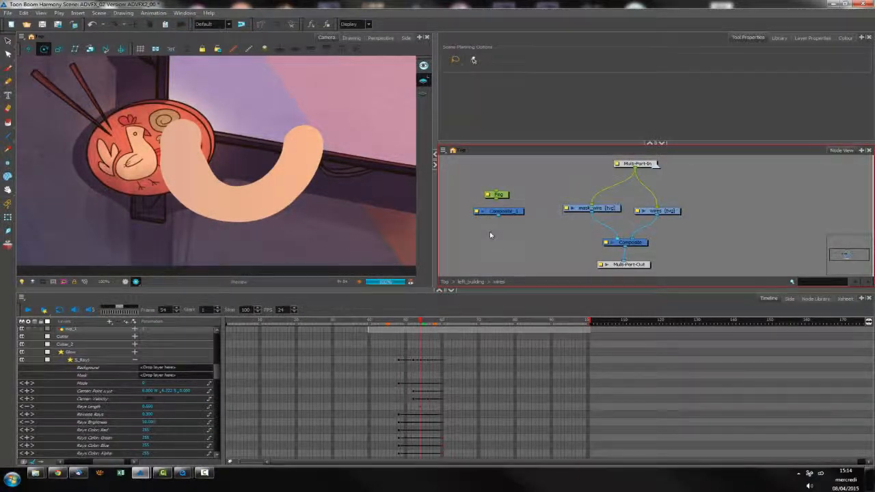
key(ctrl+r)
drag(455, 203, 483, 210)
click(516, 262)
Align the mask_wire node level with and close to the wires node, and centre Multi-Port-In above both
click(607, 210)
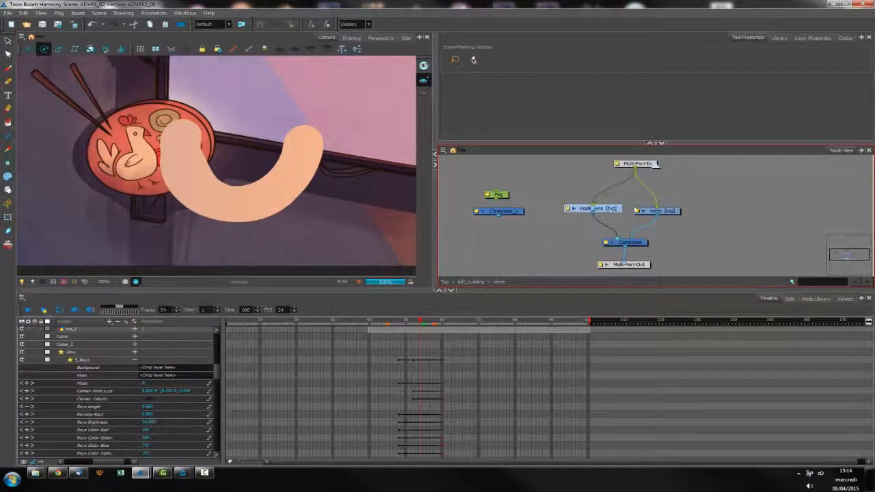
drag(612, 213, 616, 213)
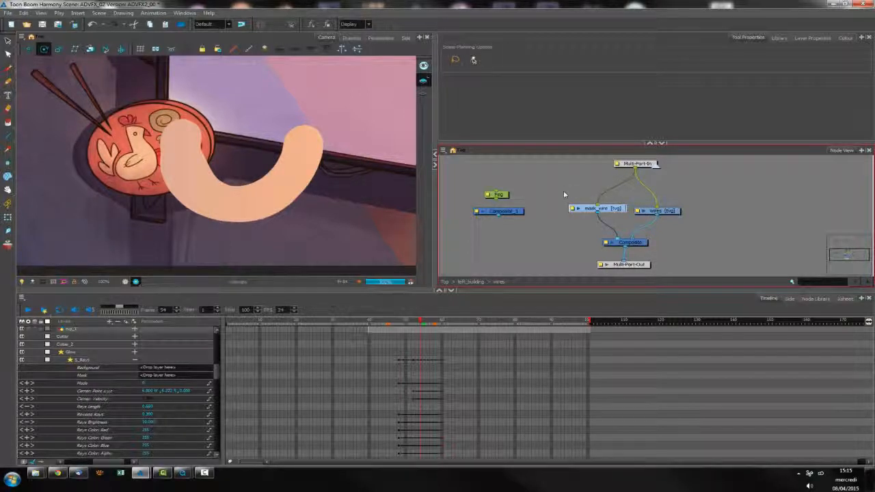
drag(615, 213, 615, 212)
right_click(539, 191)
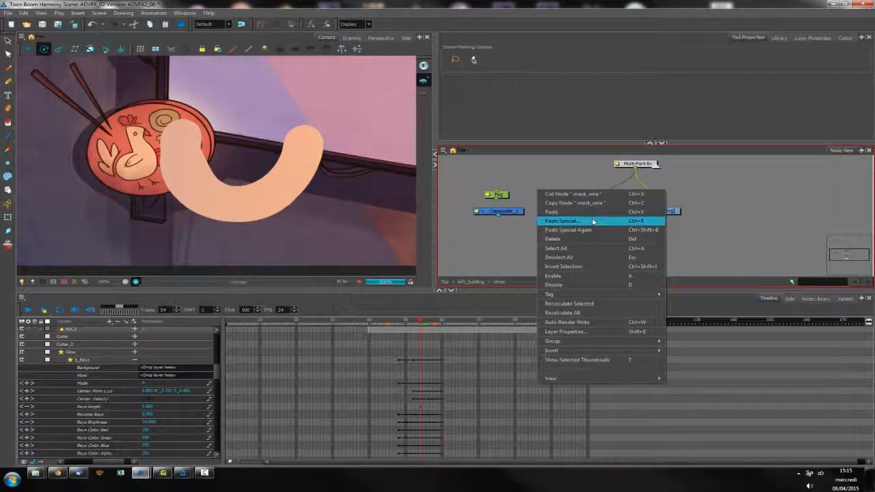
click(737, 205)
click(739, 194)
drag(623, 213, 624, 217)
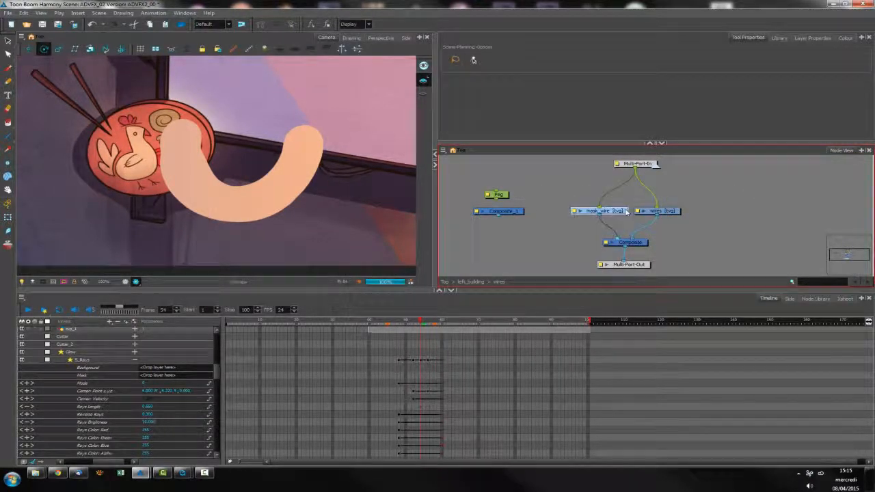
drag(648, 168, 641, 172)
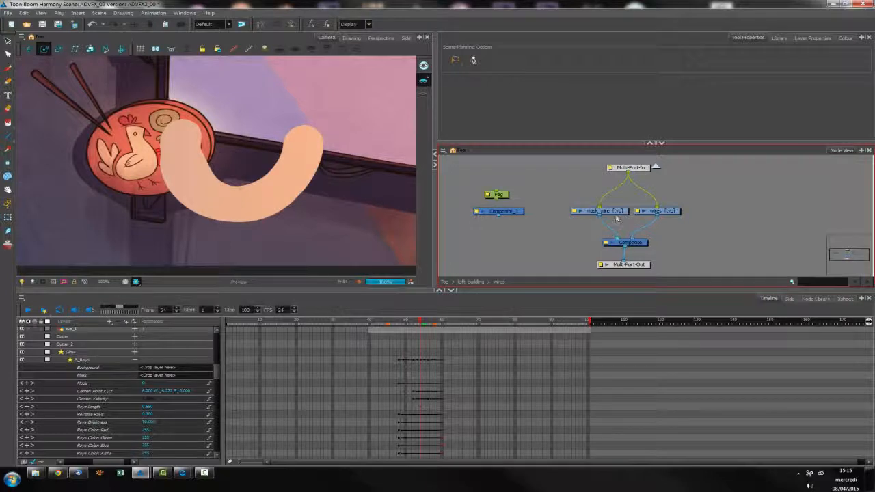
Examine the advanced Paste Special options with the mask_wire node selected and cancel without pasting
click(600, 211)
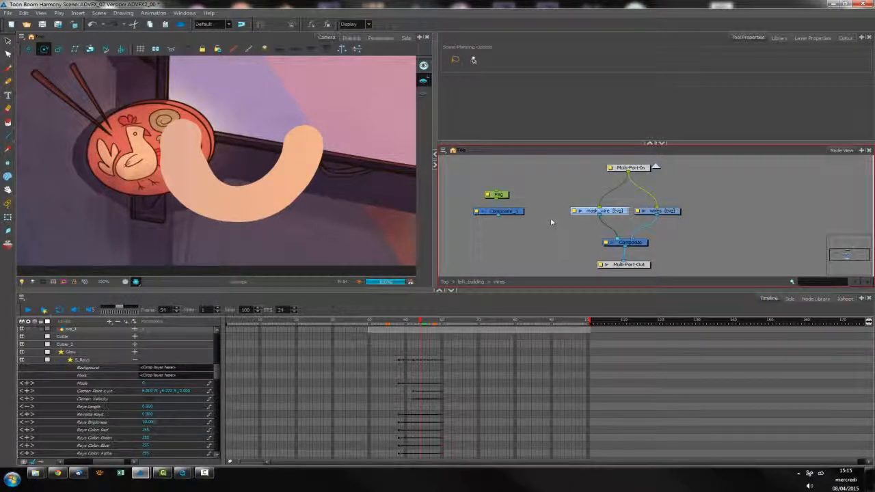
key(ctrl+b)
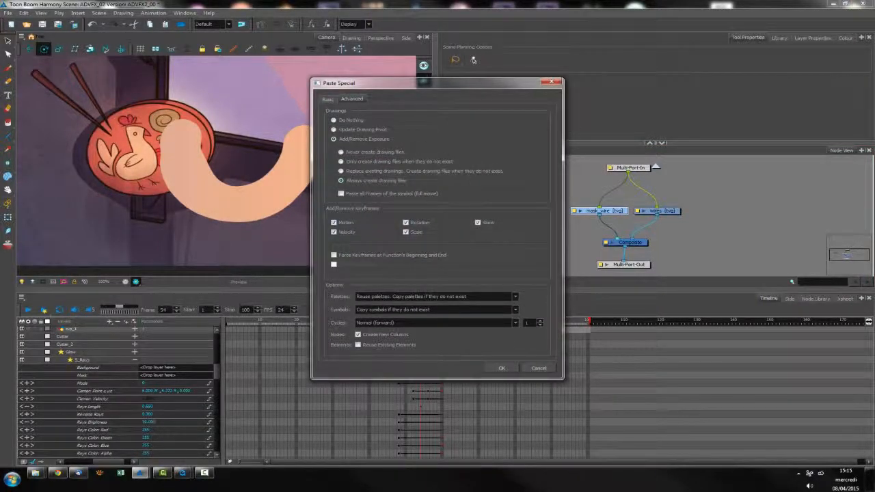
drag(454, 95, 512, 99)
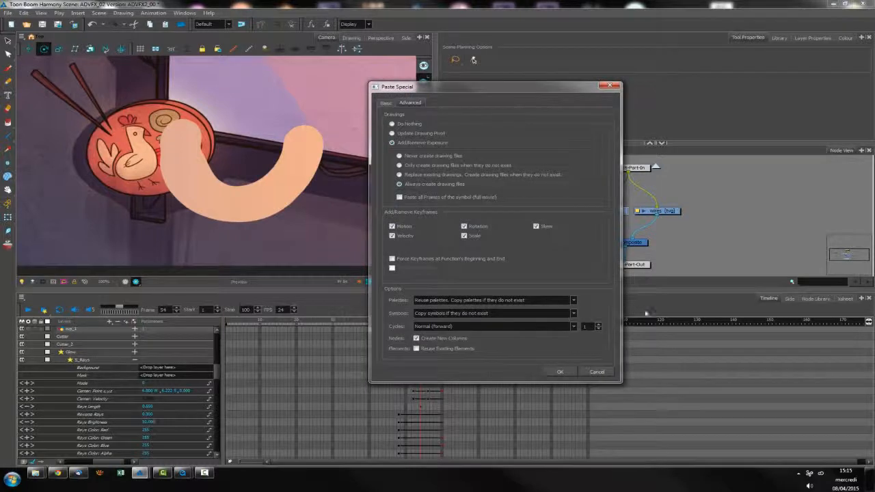
click(597, 372)
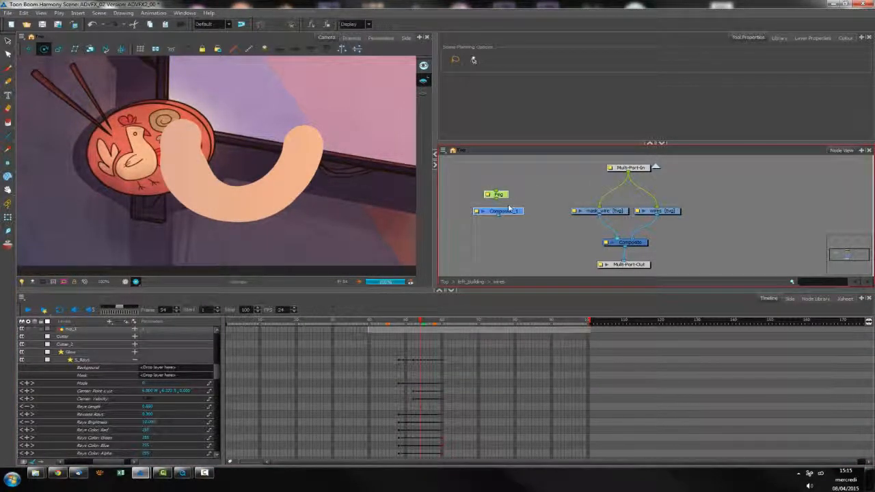
Delete the unconnected Peg and Composite_1 nodes from the network
key(Delete)
click(44, 47)
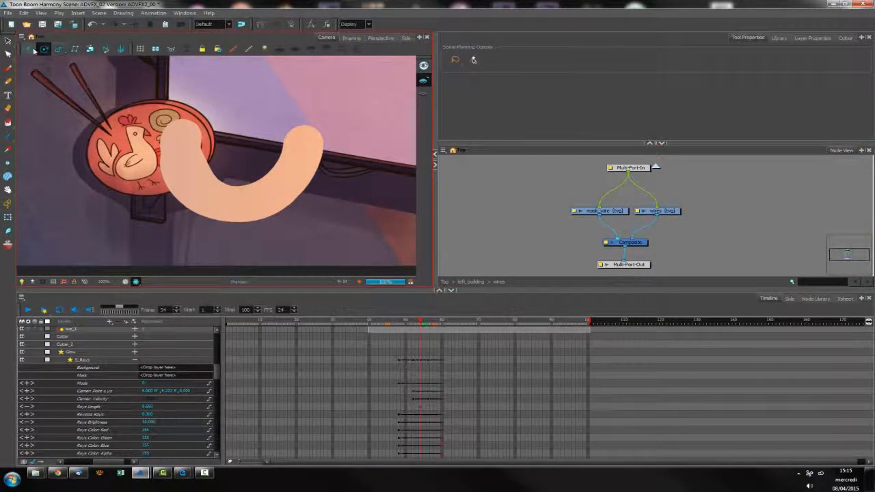
Jump to the scene's last and first frames and step frame by frame through the opening of the timeline
click(443, 397)
key(shift+period)
key(shift+comma)
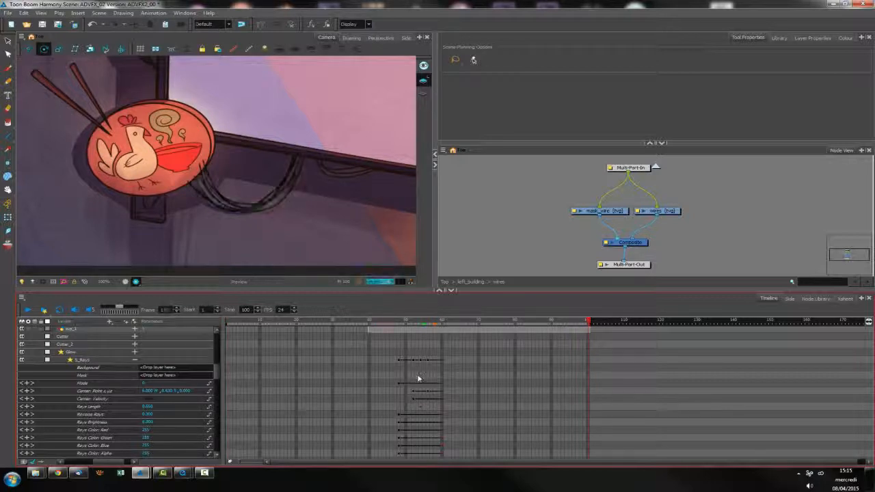
key(period)
key(period)
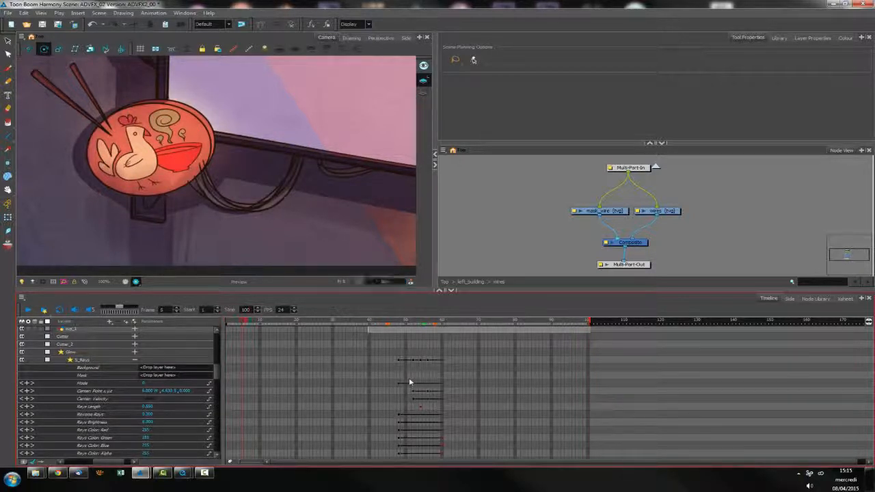
key(period)
key(comma)
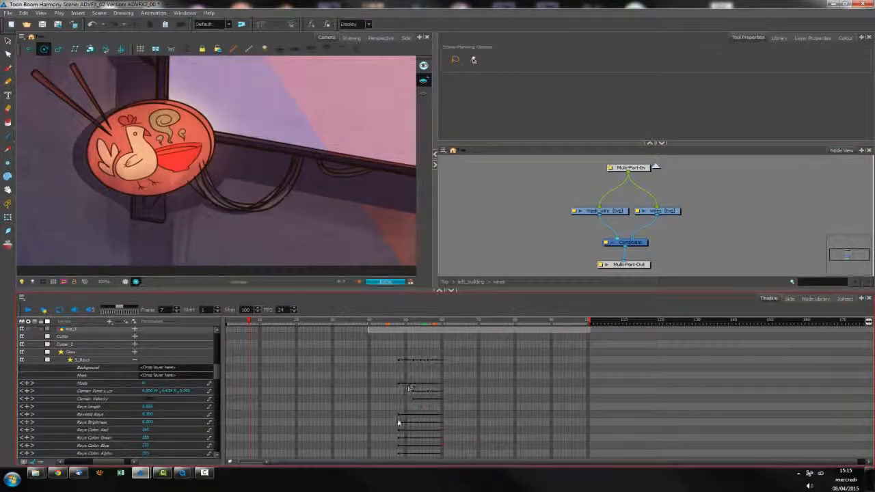
Select the first Reverse Rays keyframe and jump back and forth between the keyframes of that parameter
click(399, 415)
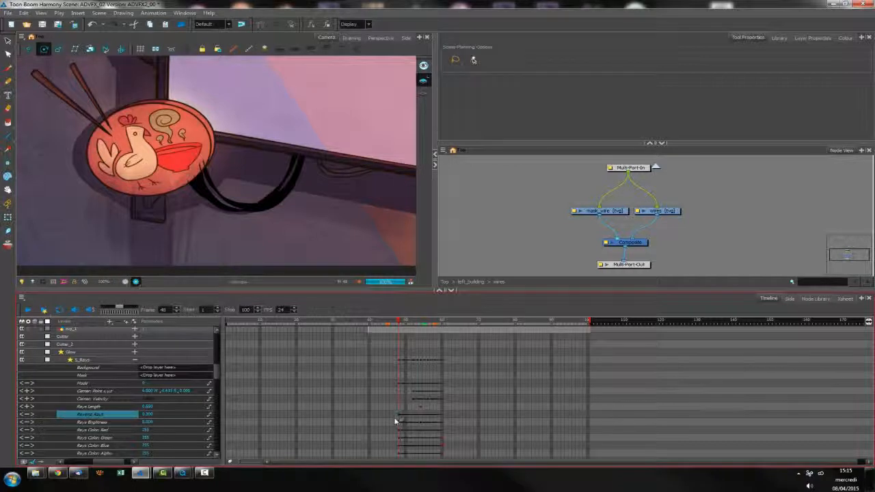
key(semicolon)
key(apostrophe)
key(semicolon)
key(apostrophe)
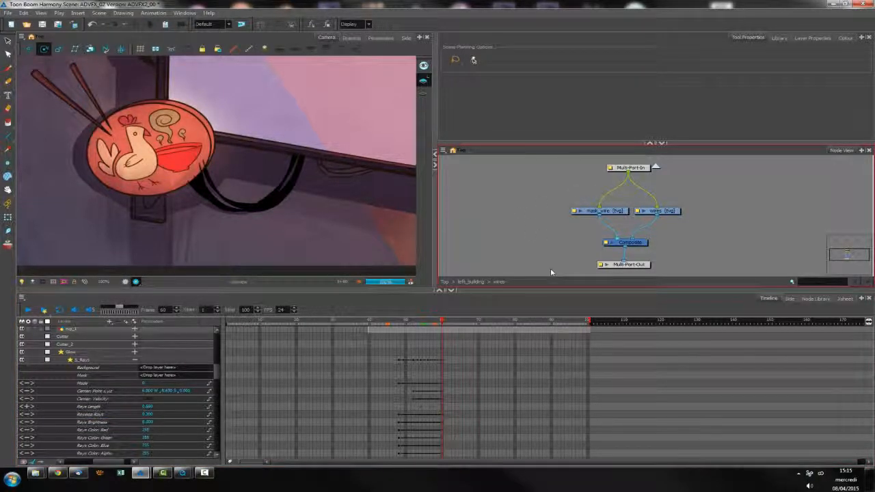
Try to assign F as the shortcut for Go to the Eighth Drawing in the General shortcut preferences, cancelling the conflicting assignment
key(ctrl+u)
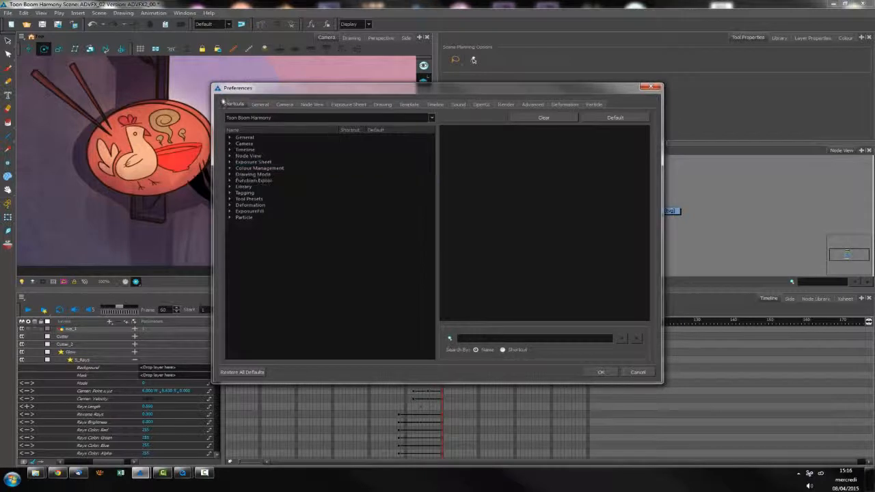
click(232, 140)
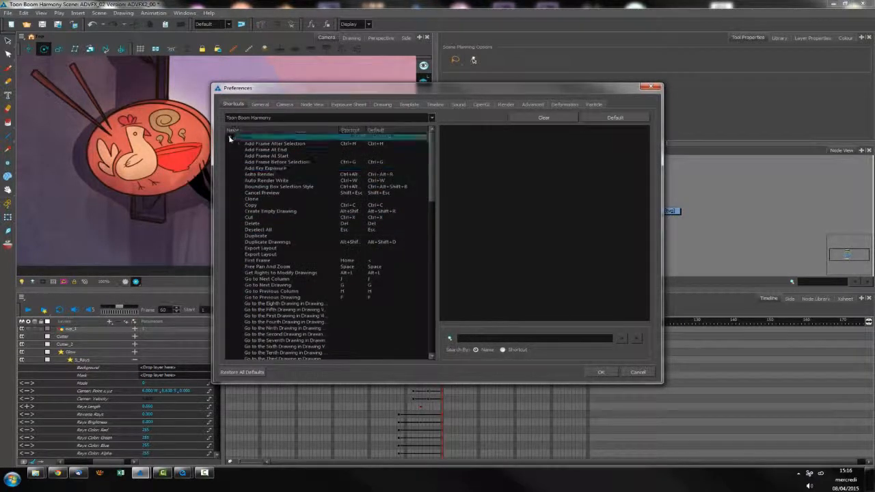
click(280, 303)
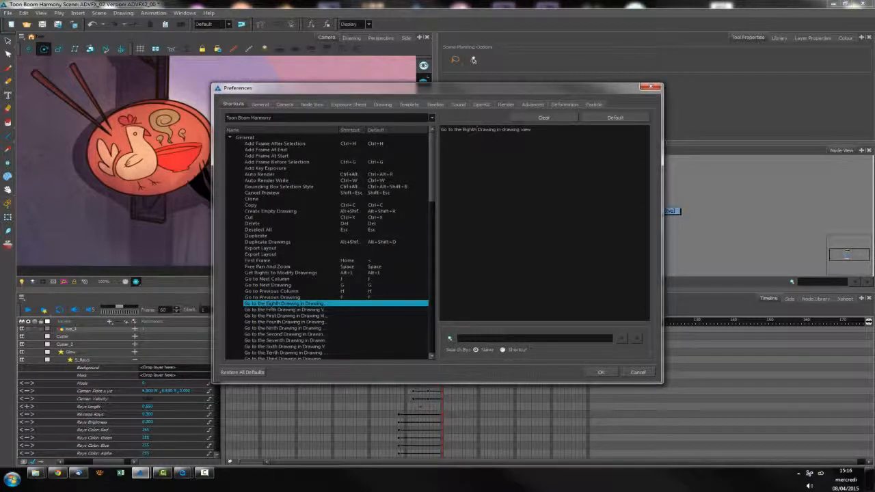
key(f)
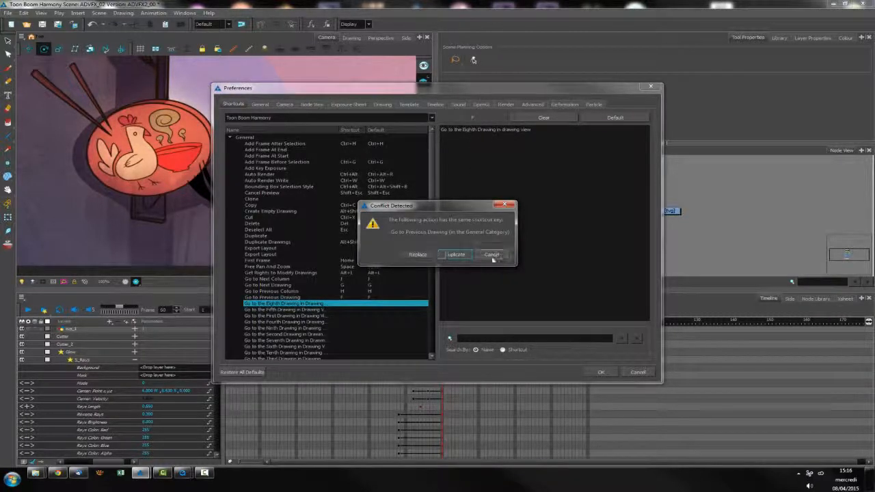
click(491, 255)
Review the General, Camera and Timeline shortcut lists in Preferences and close the dialog without saving changes
scroll(436, 214, down, 2)
drag(436, 214, 429, 321)
scroll(419, 253, up, 20)
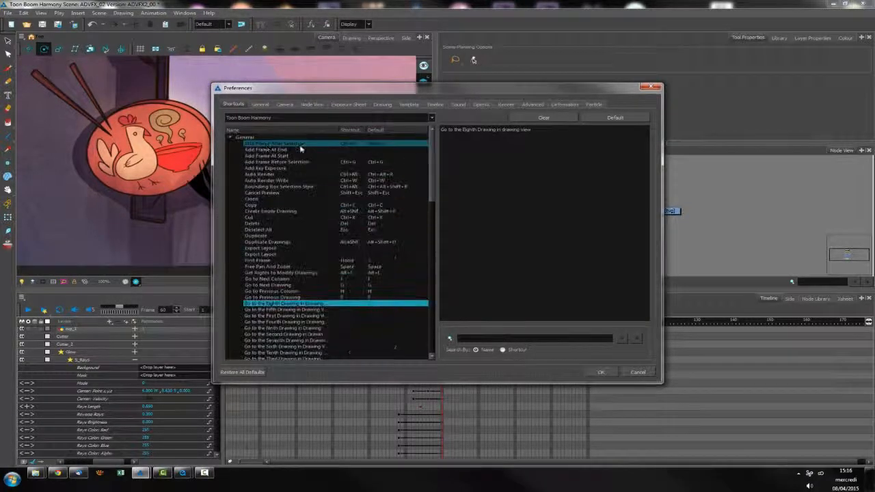
click(229, 137)
click(230, 144)
scroll(430, 225, down, 10)
scroll(432, 288, up, 10)
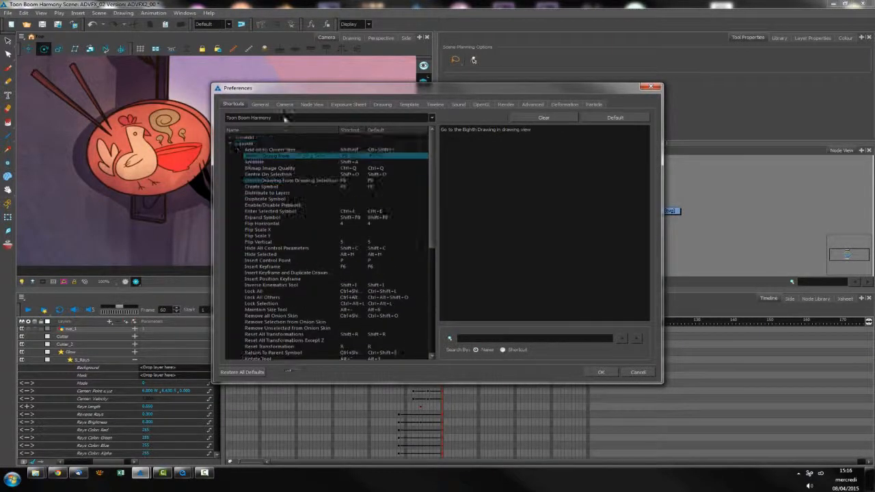
click(230, 143)
click(230, 150)
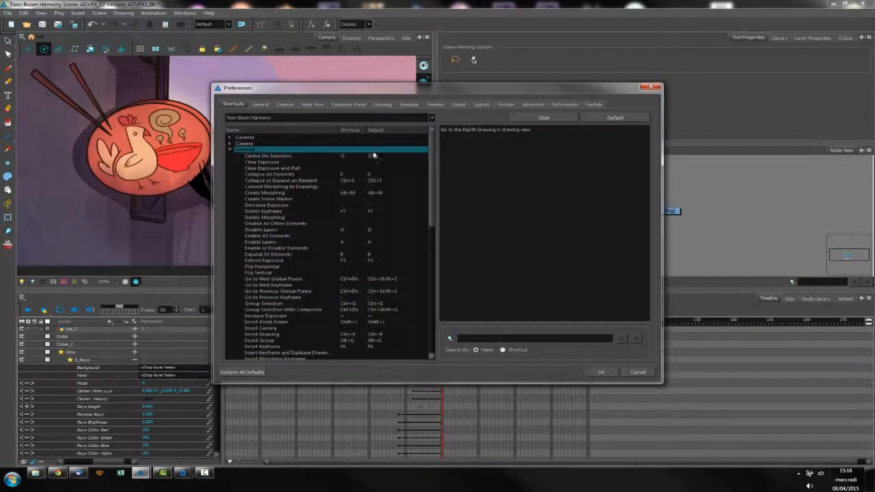
drag(429, 180, 432, 311)
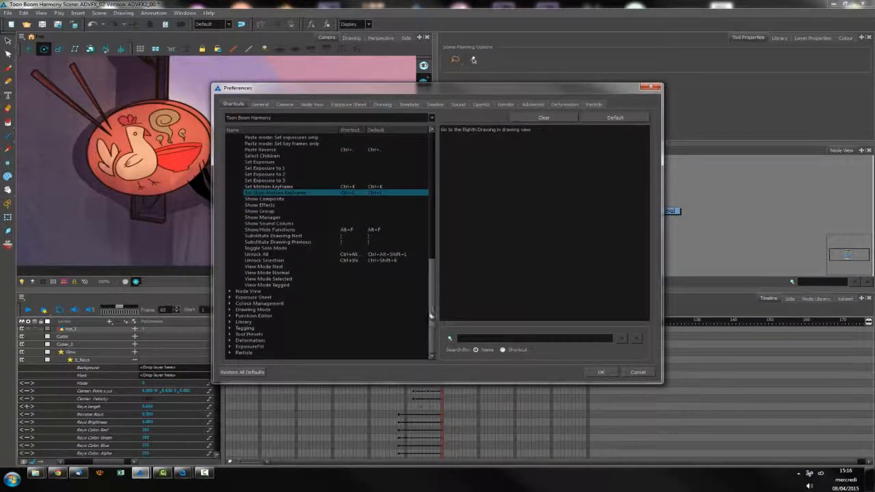
click(637, 373)
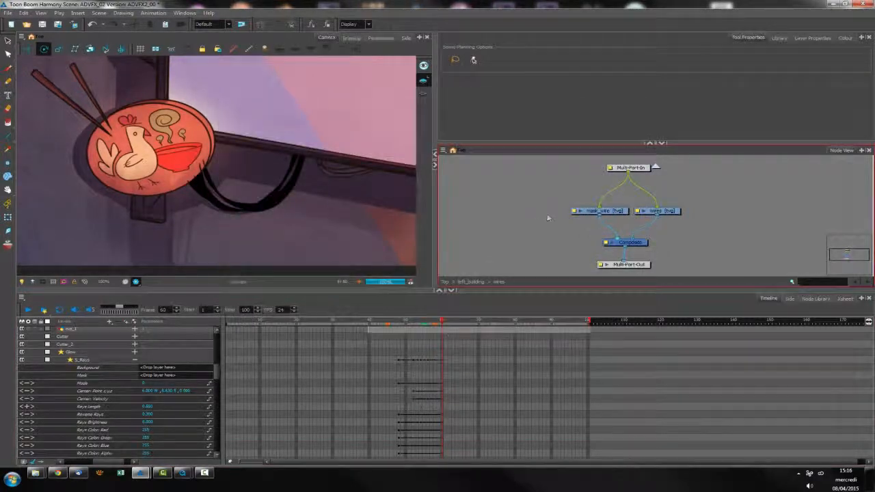
Cycle the Camera view through the Translate, Rotate, Scale and Skew tools, leaving Skew active
click(43, 49)
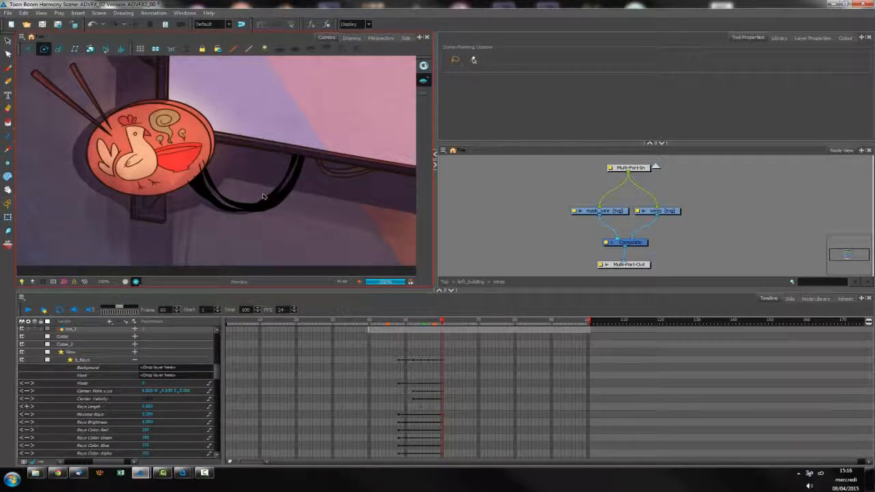
key(alt+2)
key(alt+3)
key(alt+4)
key(alt+5)
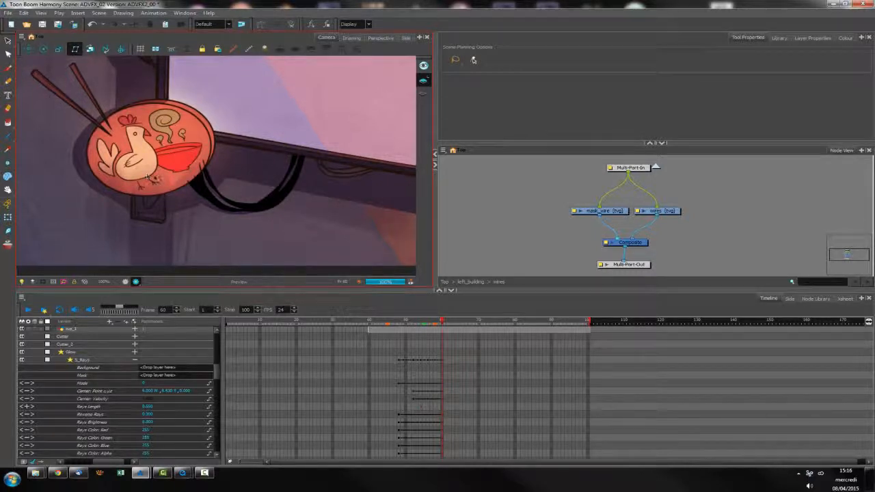
Select the mask_wire node in the network and centre the timeline on its layer
click(636, 167)
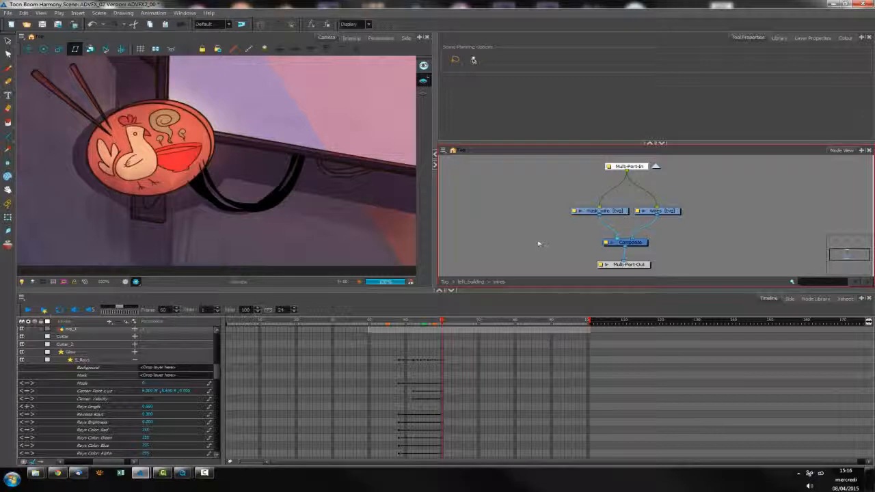
drag(622, 214, 613, 210)
click(451, 358)
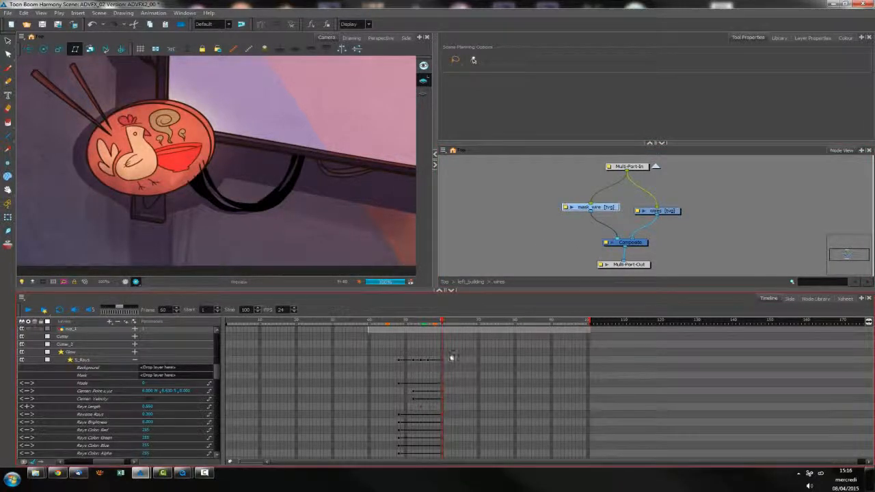
key(o)
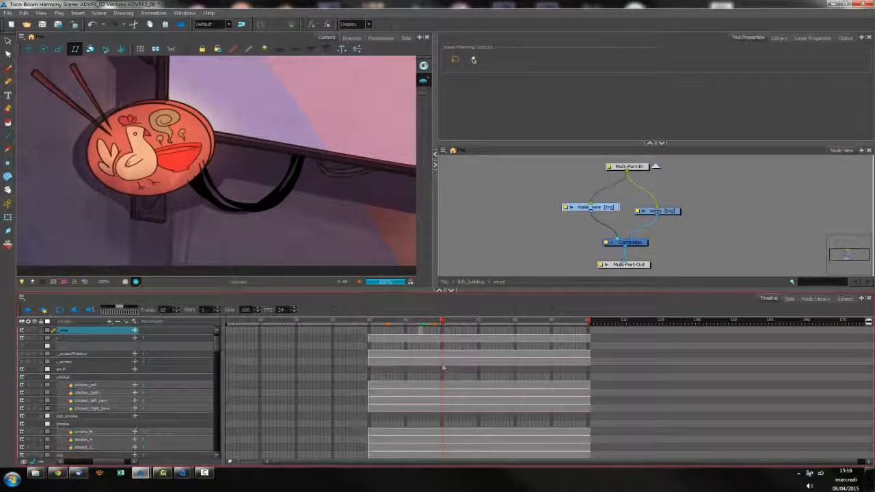
Extend the exposure of the mask_wire drawing from frame 40 to the scene's last frame
click(421, 333)
click(369, 322)
key(shift+period)
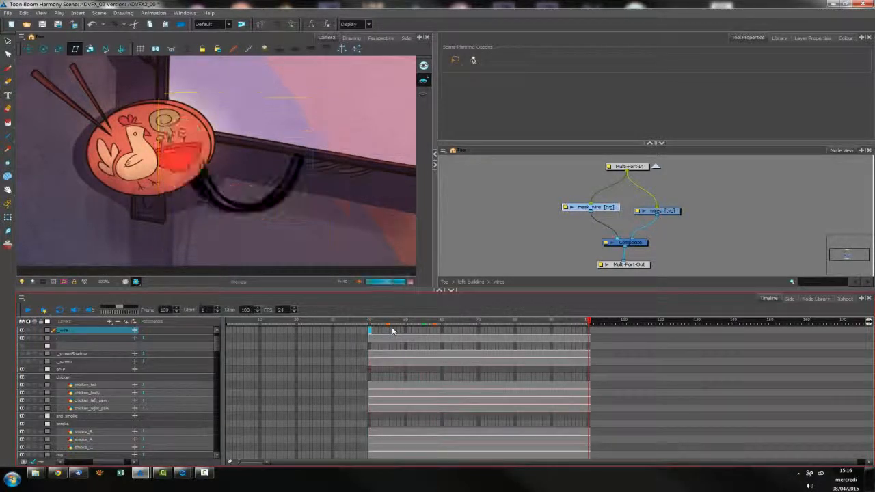
key(F5)
Add a Peg node and connect it between Multi-Port-In and the mask_wire node
click(558, 228)
drag(606, 210, 602, 214)
click(540, 176)
key(ctrl+p)
drag(605, 182, 593, 192)
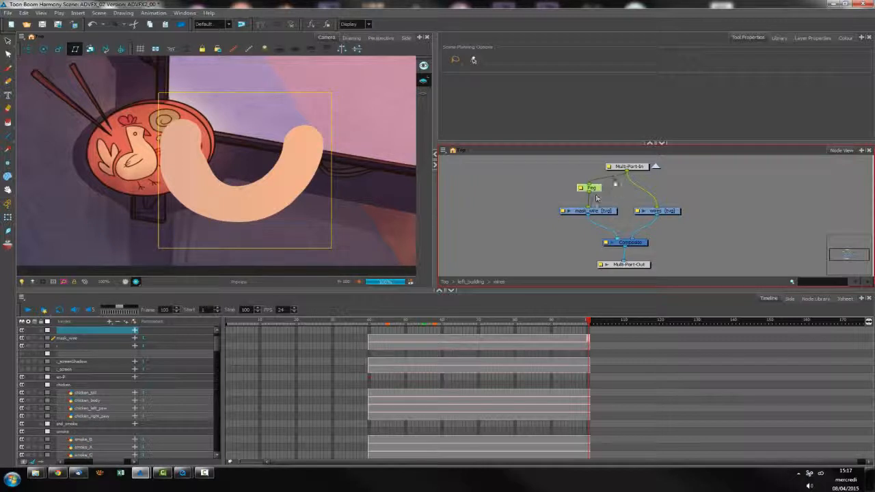
Go up to the left_building group and enable its small_panel node, with the timeline at frame 52
click(394, 338)
click(471, 282)
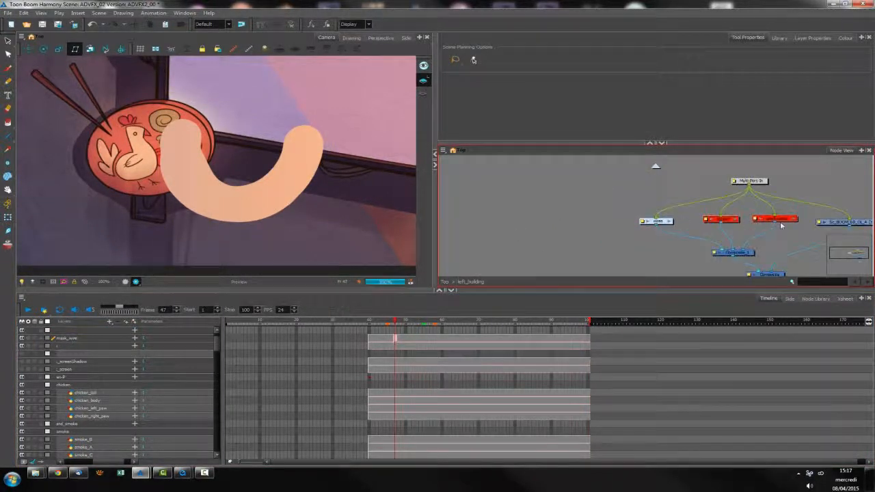
key(a)
click(622, 257)
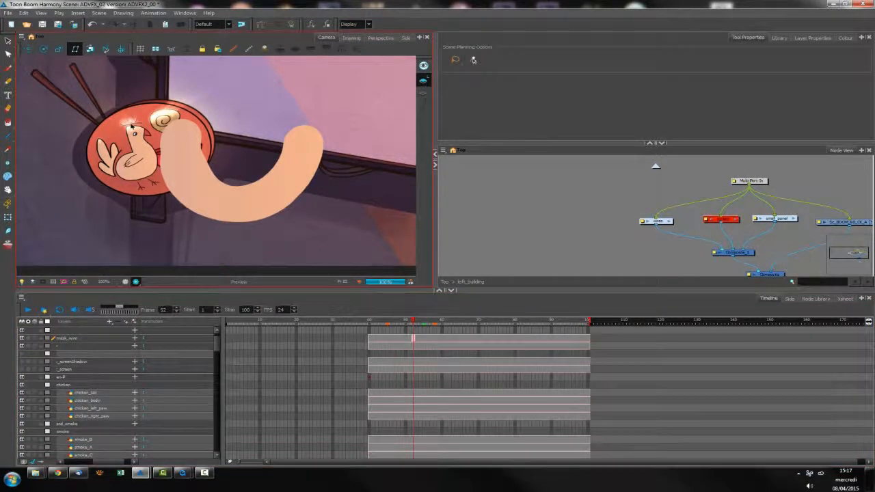
Enter the wires group, select the Peg above mask_wire, and activate the Rotate tool in the OpenGL view
double_click(663, 222)
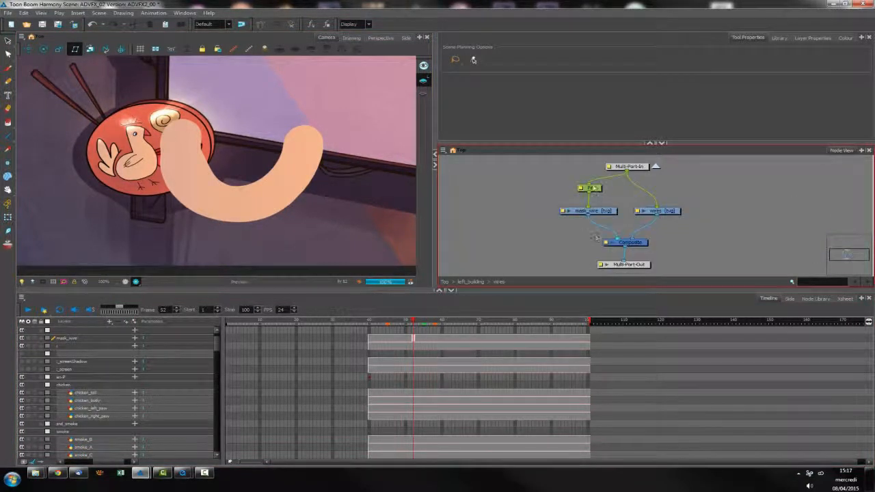
click(592, 188)
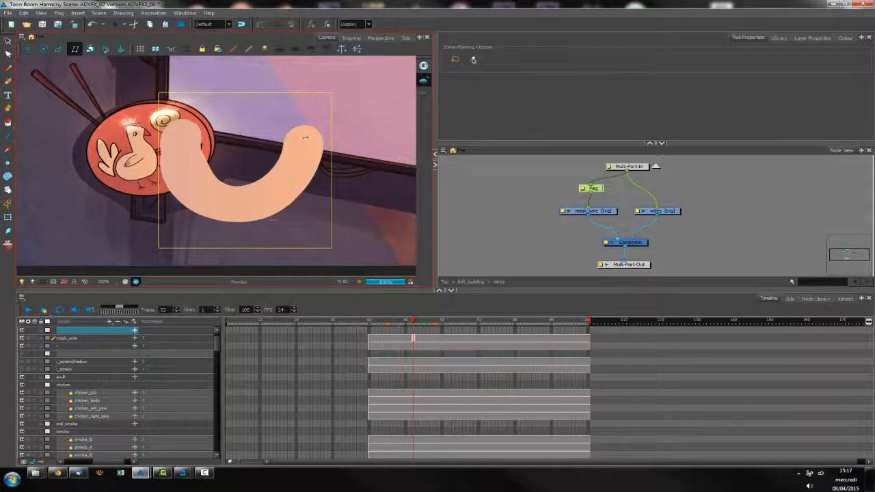
key(alt+3)
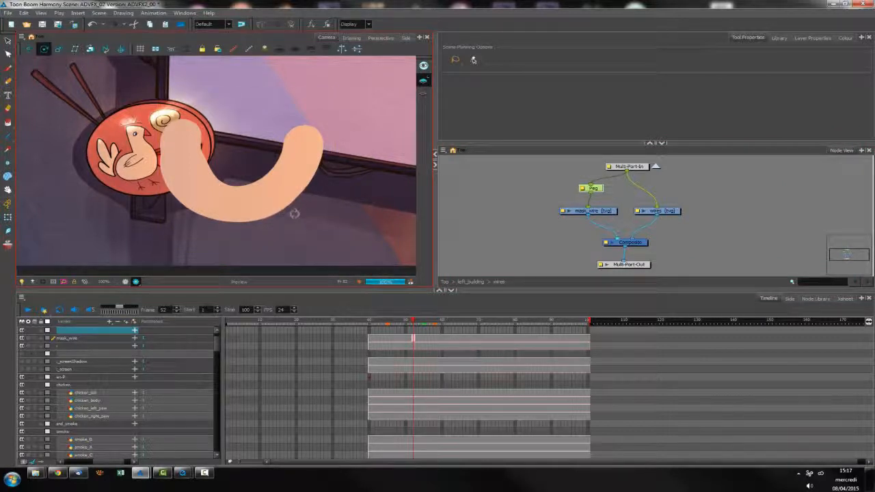
click(125, 281)
Rotate the Peg roughly half a turn around a pivot moved to the middle of the mask_wire shape, and activate the Translate tool
scroll(287, 203, down, 4)
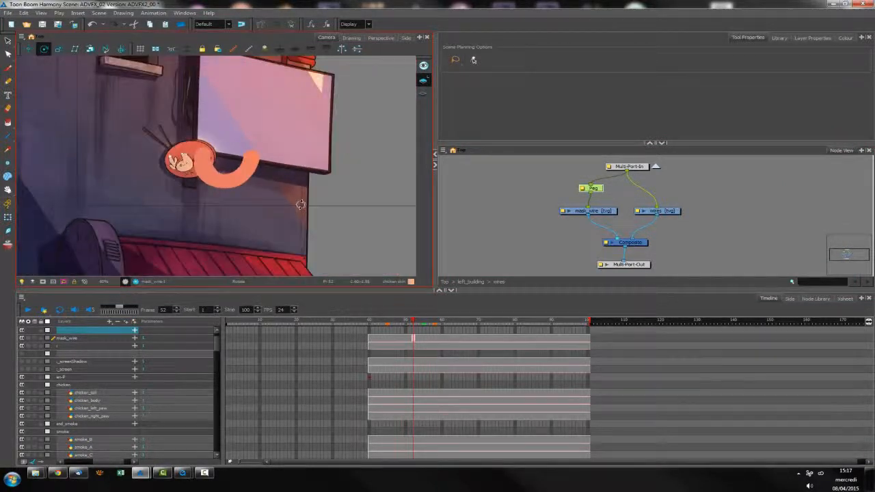
scroll(299, 204, down, 4)
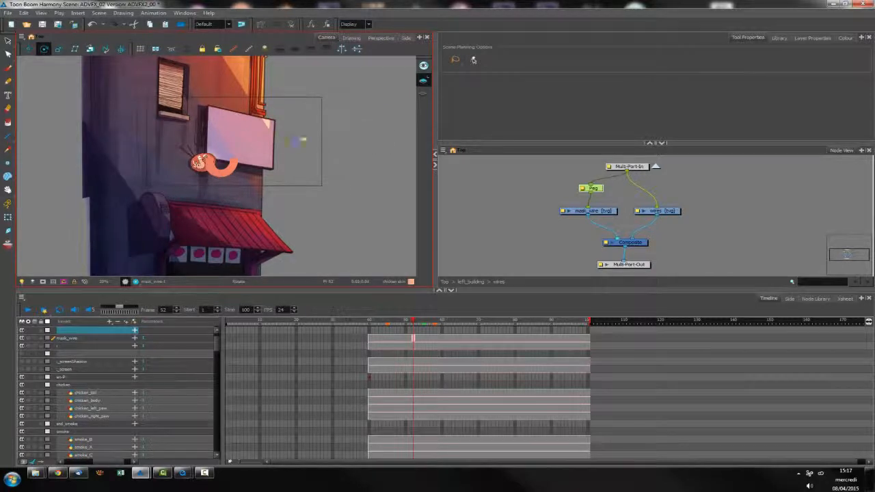
drag(226, 162, 243, 175)
scroll(226, 180, up, 6)
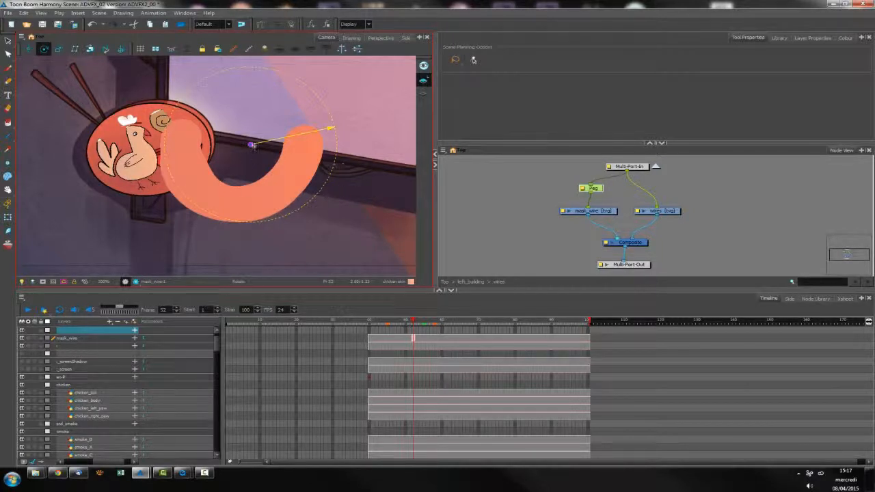
drag(247, 144, 237, 144)
mouse_move(320, 127)
mouse_down()
mouse_move(205, 226)
mouse_move(121, 221)
mouse_move(88, 193)
mouse_up()
key(shift+t)
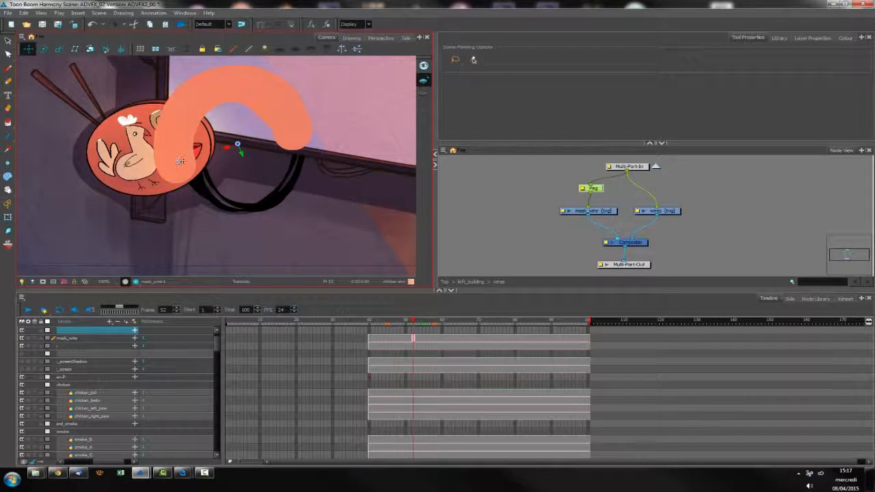
Select the mask_wire drawing and thicken both ends and the inner edge of its arch with Brush tool strokes
click(645, 213)
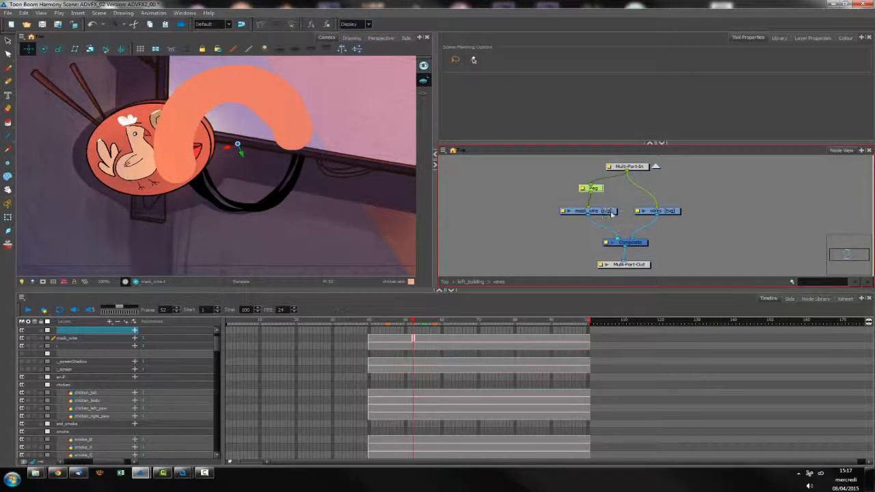
click(611, 211)
key(alt+b)
drag(209, 96, 194, 162)
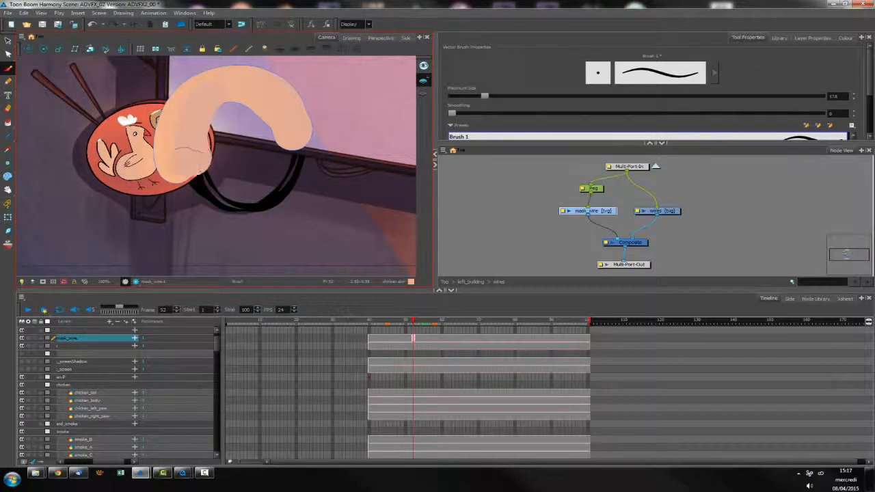
drag(168, 114, 164, 145)
mouse_move(227, 95)
mouse_down()
mouse_move(276, 133)
mouse_move(302, 130)
mouse_move(287, 103)
mouse_move(267, 94)
mouse_up()
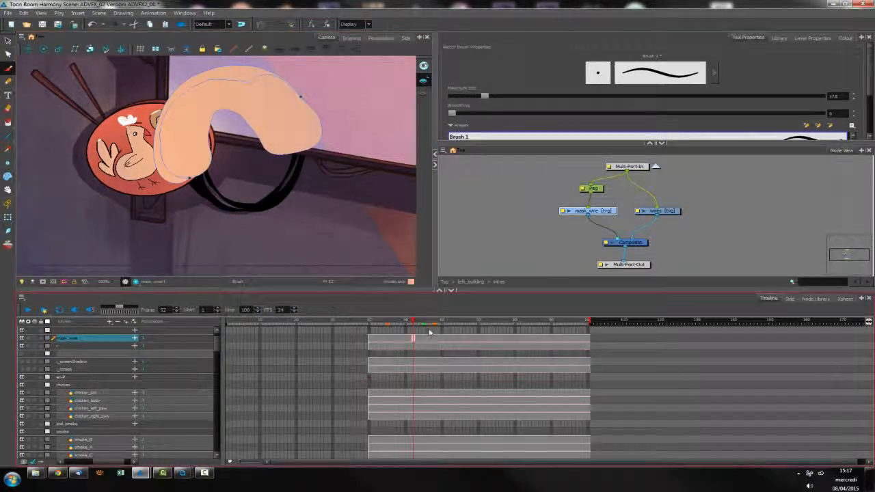
Reselect the Peg above mask_wire and switch through the Translate tool to the Rotate tool
click(599, 190)
key(alt+2)
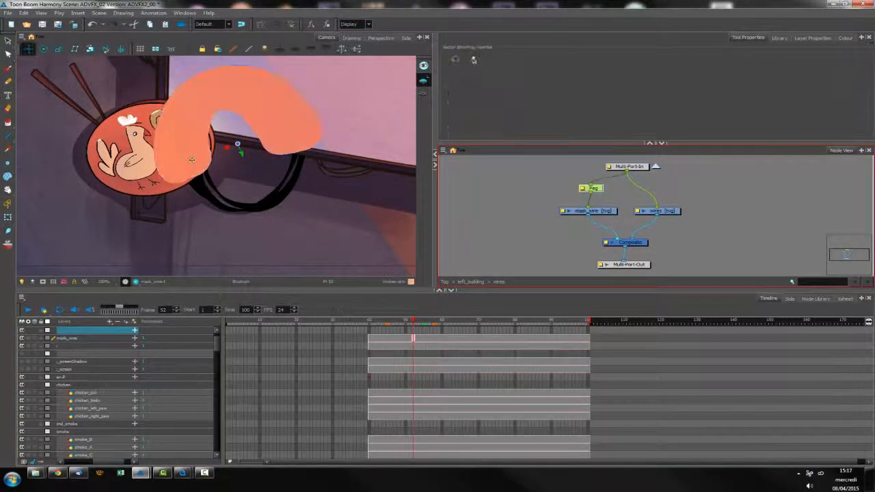
key(alt+3)
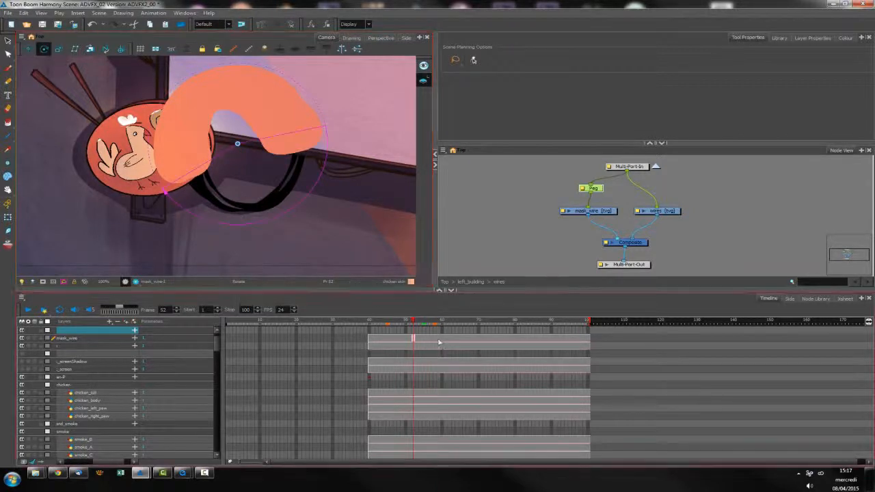
Move the playhead to frame 59, switch the Camera to the rendered preview, and step through neighbouring frames up to frame 63
drag(414, 323, 444, 326)
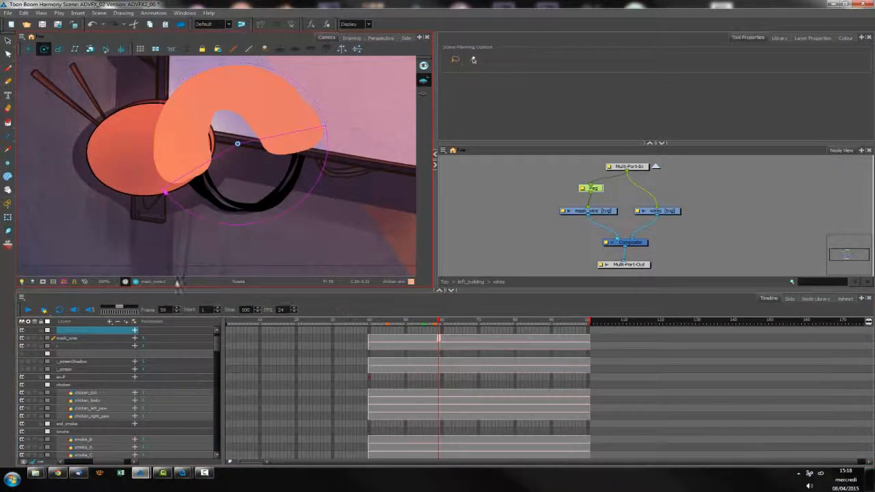
click(135, 282)
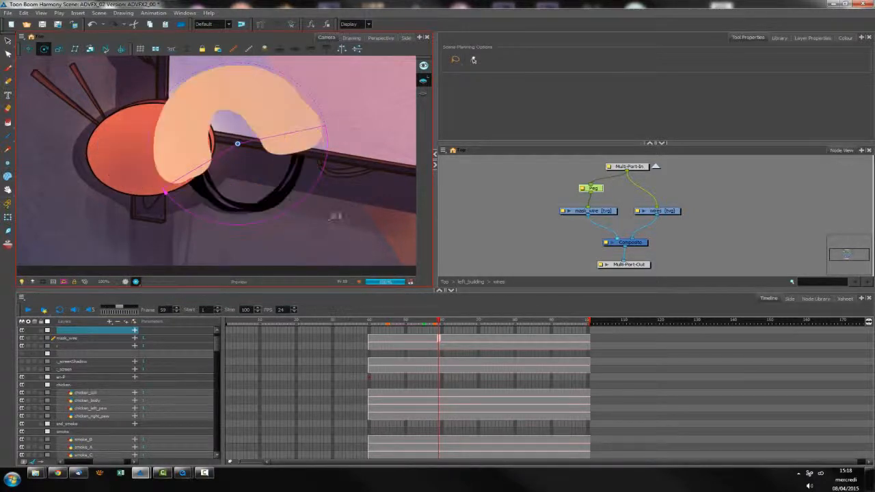
key(comma)
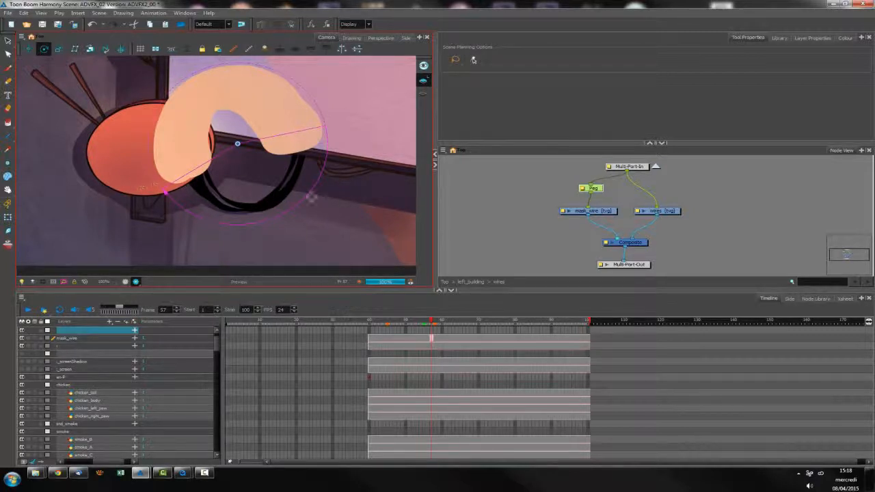
key(period)
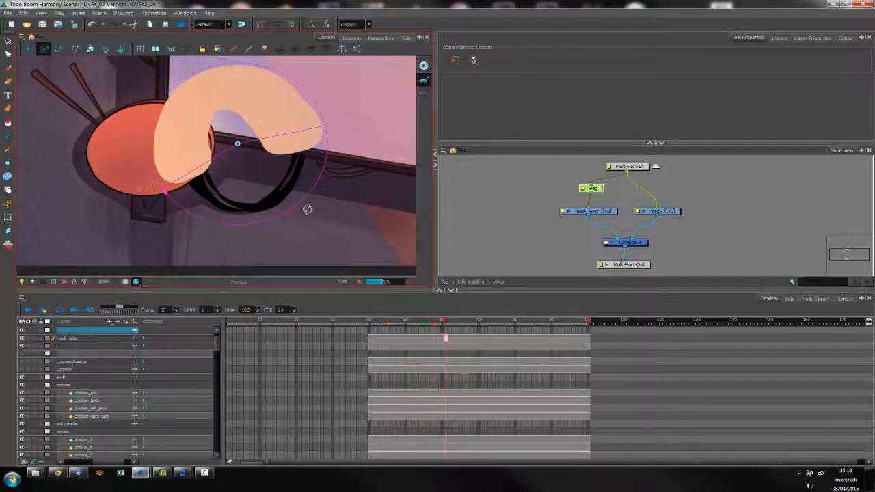
key(period)
key(period)
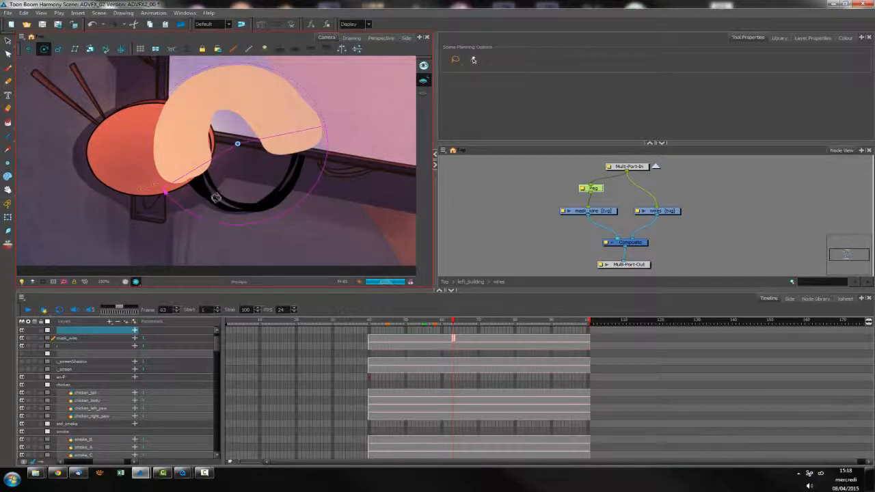
At frame 64, return the Camera to the OpenGL view and rotate the selected Peg above mask_wire
key(period)
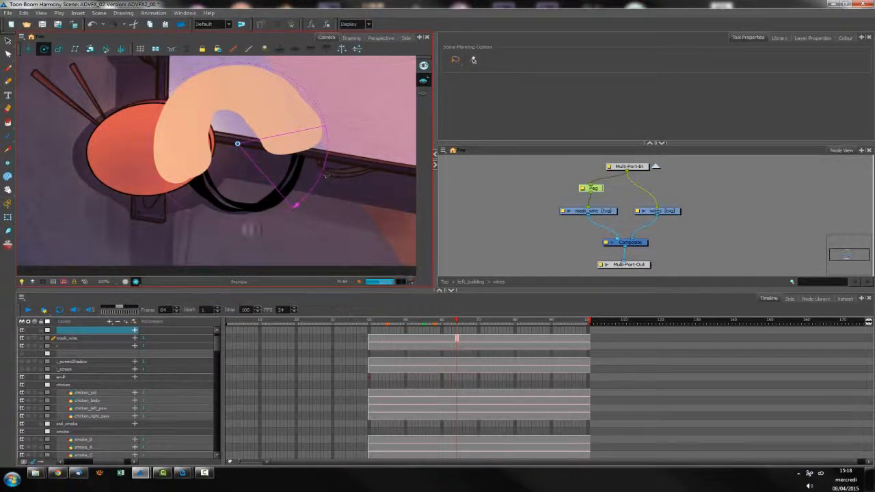
click(125, 282)
drag(218, 201, 303, 112)
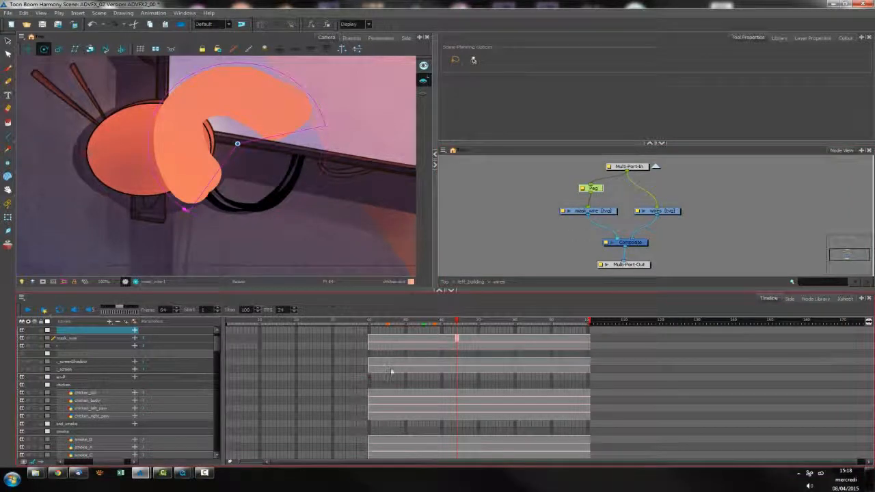
click(585, 179)
click(595, 189)
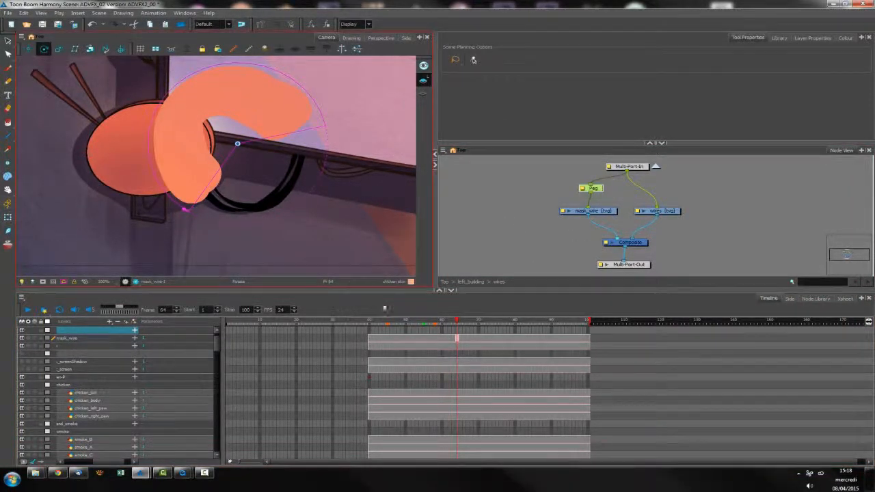
Turn on Animate mode and keyframe the Peg's rotation at frames 64 and 52
click(7, 204)
drag(199, 195, 194, 193)
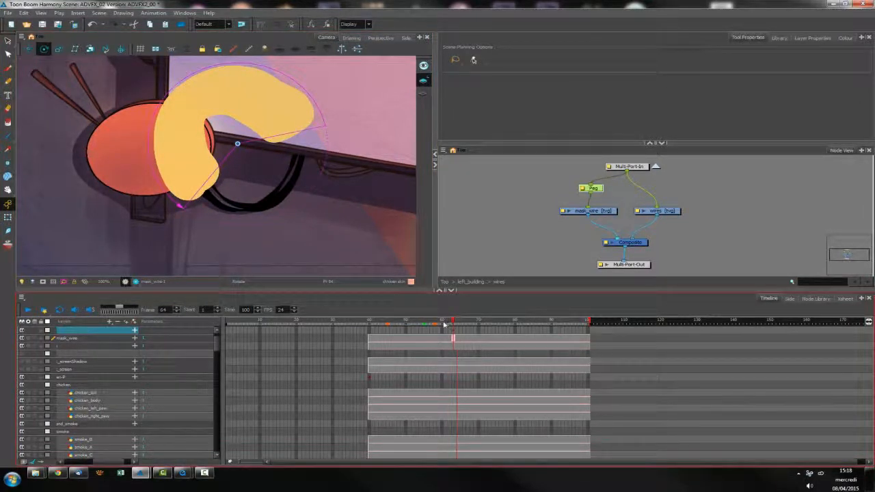
drag(445, 325, 412, 326)
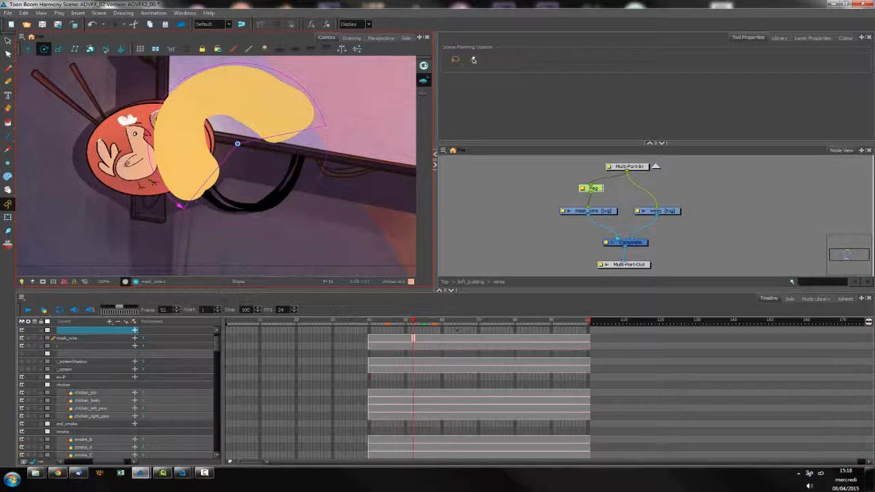
drag(207, 201, 149, 162)
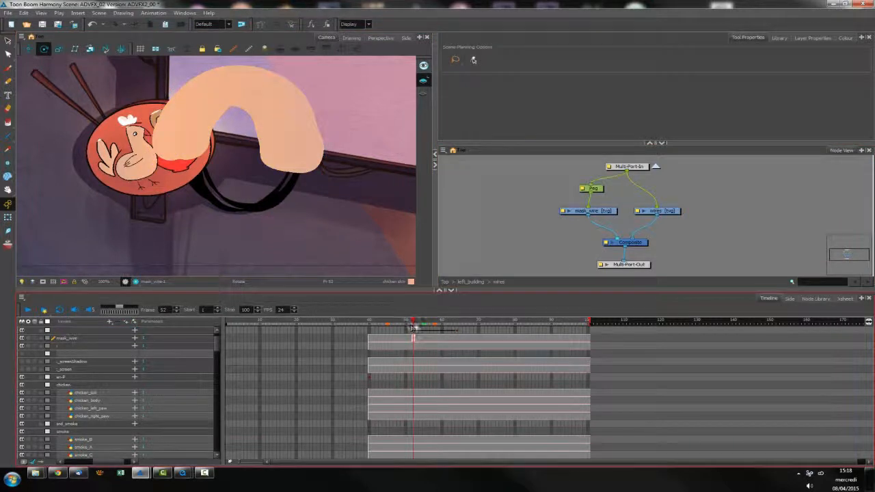
Review the mask_wire layer from frame 58 back to frame 54, and duplicate its drawing at frame 54
drag(413, 323, 437, 324)
click(436, 337)
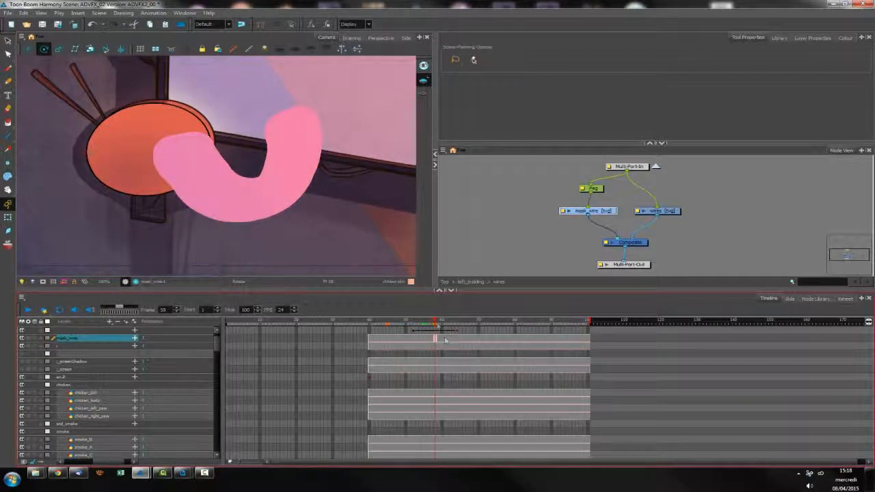
key(comma)
key(comma)
key(comma)
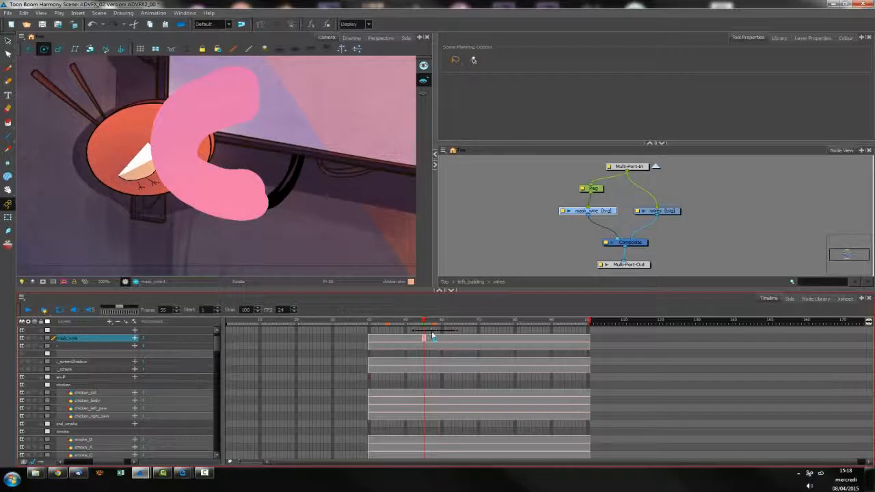
key(comma)
click(420, 338)
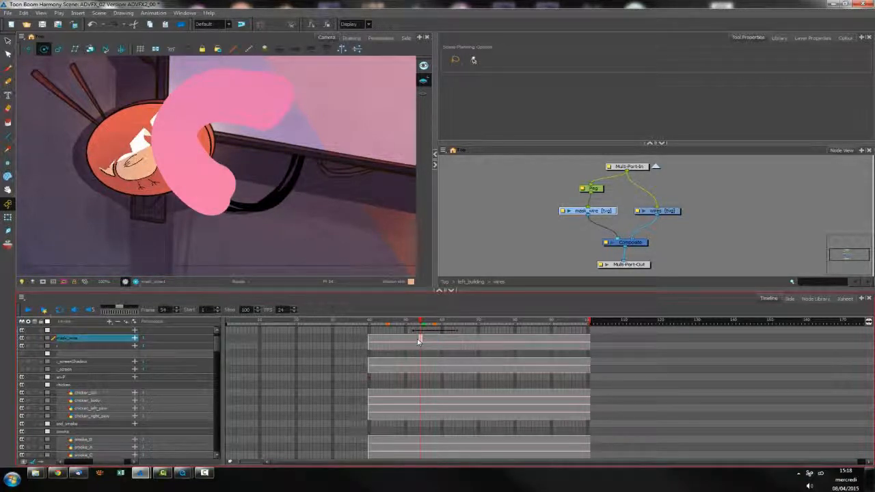
right_click(420, 338)
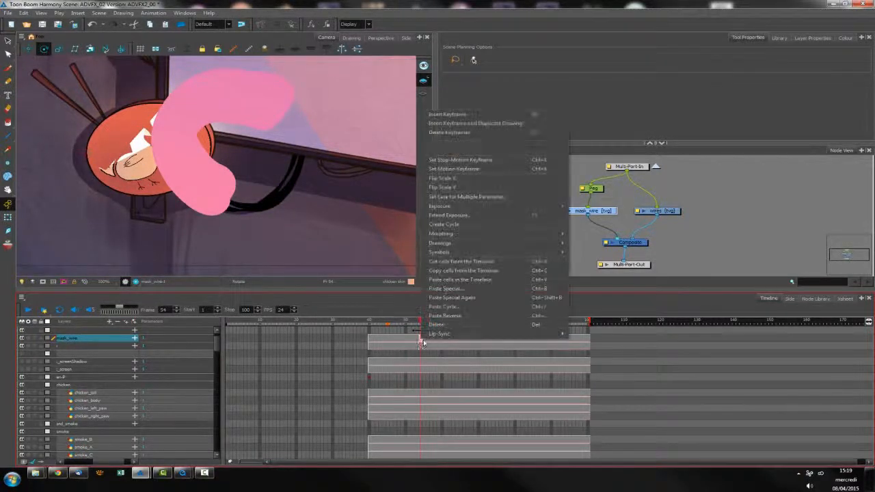
mouse_move(503, 243)
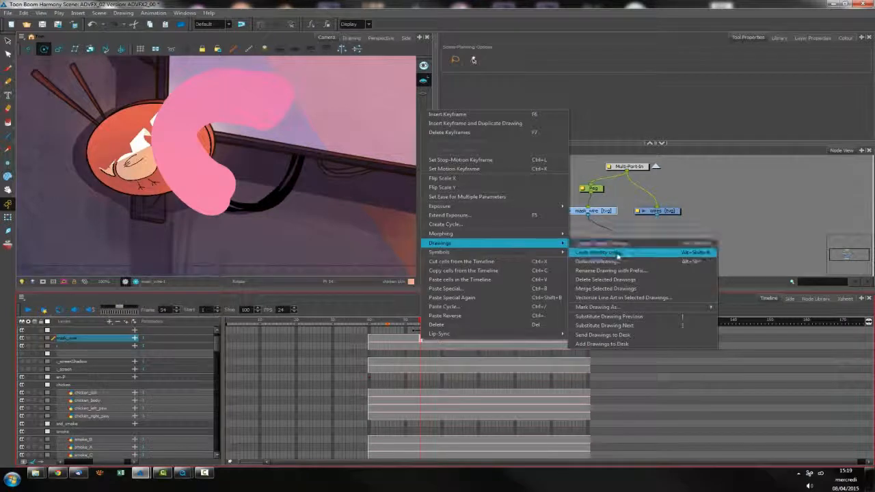
click(619, 253)
Erase the half of the mask_wire arch that lies over the billboard, working at frames 53 and 52 with the Eraser tool
key(comma)
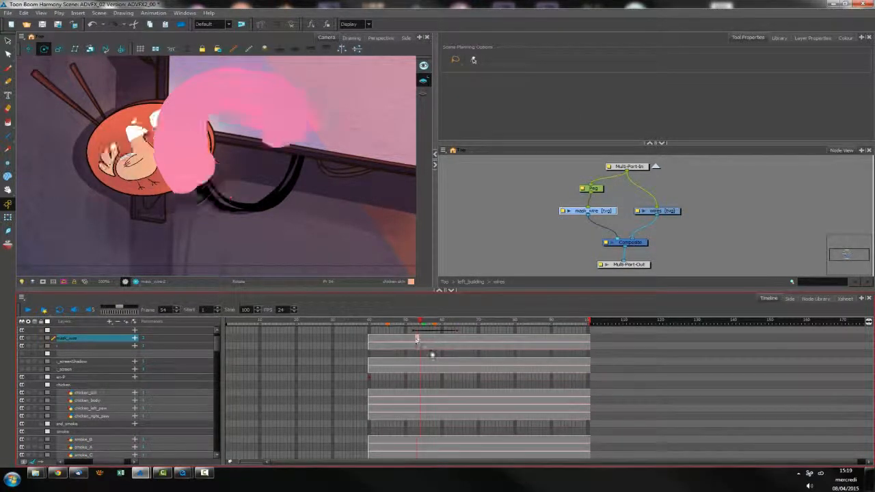
key(alt+q)
key(alt+e)
mouse_move(289, 86)
mouse_down()
mouse_move(284, 118)
mouse_move(299, 113)
mouse_move(268, 121)
mouse_up()
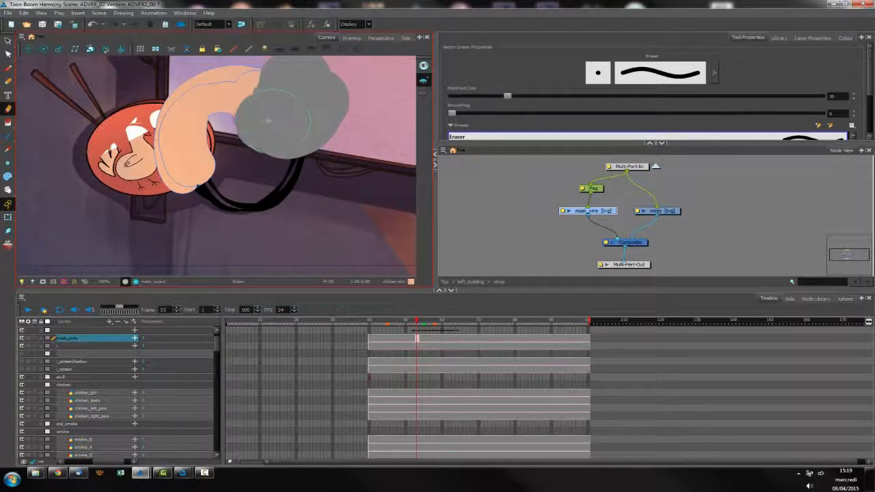
mouse_move(257, 86)
mouse_down()
mouse_move(252, 65)
mouse_move(246, 76)
mouse_up()
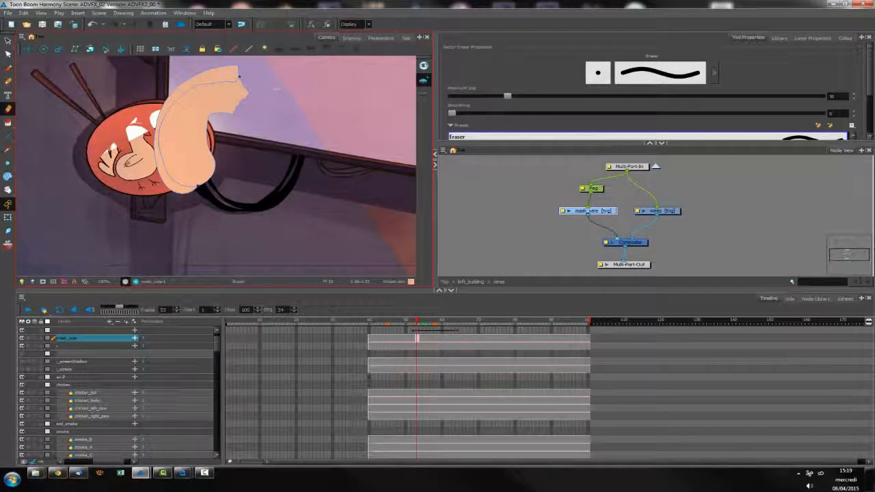
key(comma)
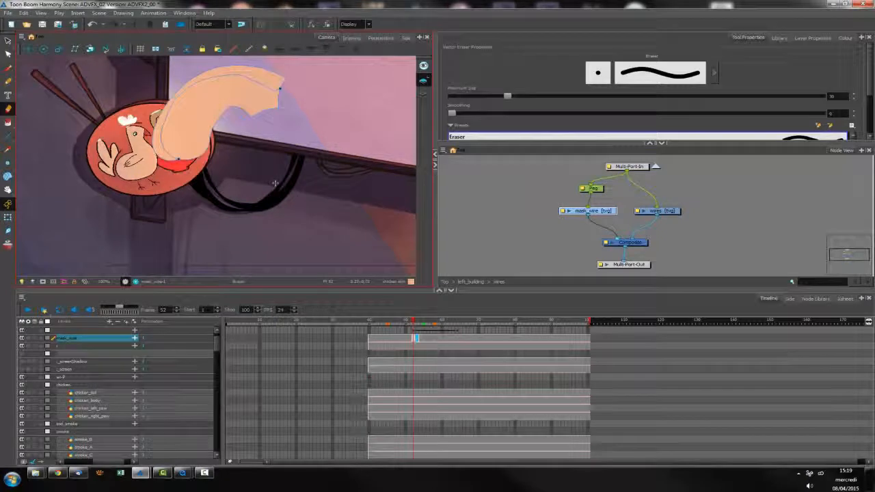
mouse_move(275, 118)
mouse_down()
mouse_move(293, 87)
mouse_move(283, 98)
mouse_move(310, 135)
mouse_up()
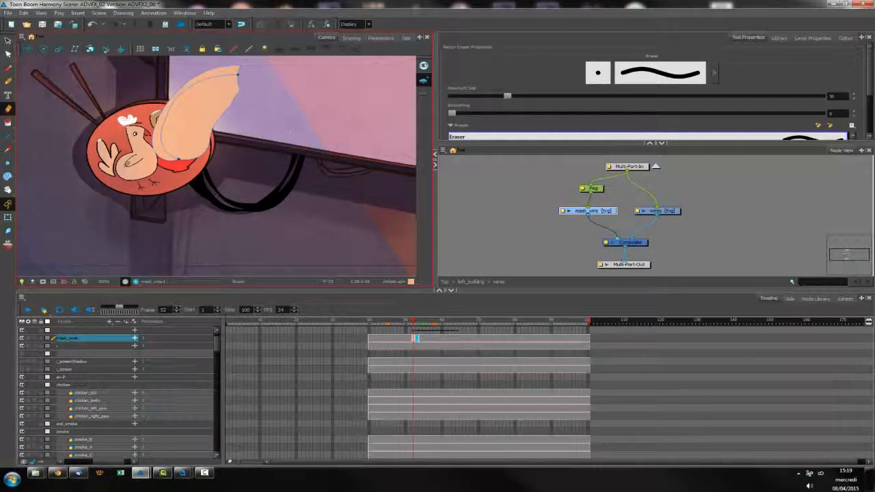
Duplicate the mask_wire drawing at frame 62 and erase the arch's half nearest the red dish from the copy
key(period)
key(period)
key(period)
key(period)
key(period)
key(period)
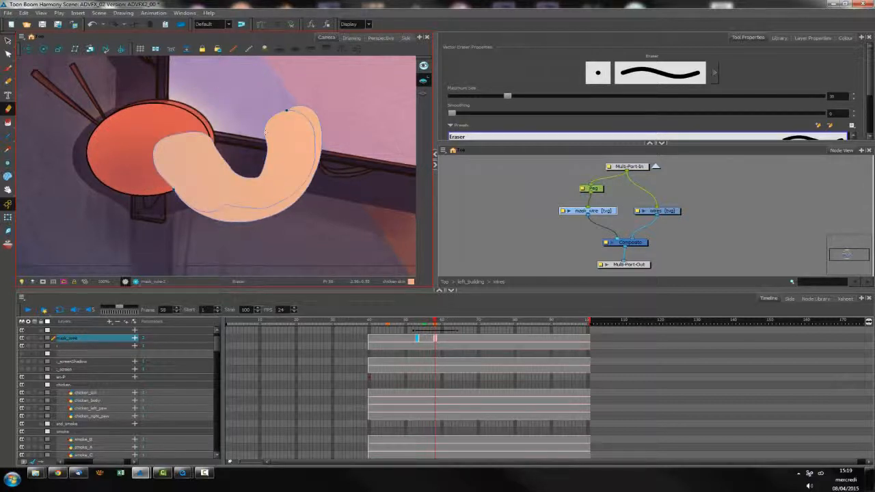
key(period)
key(period)
key(period)
key(period)
click(434, 366)
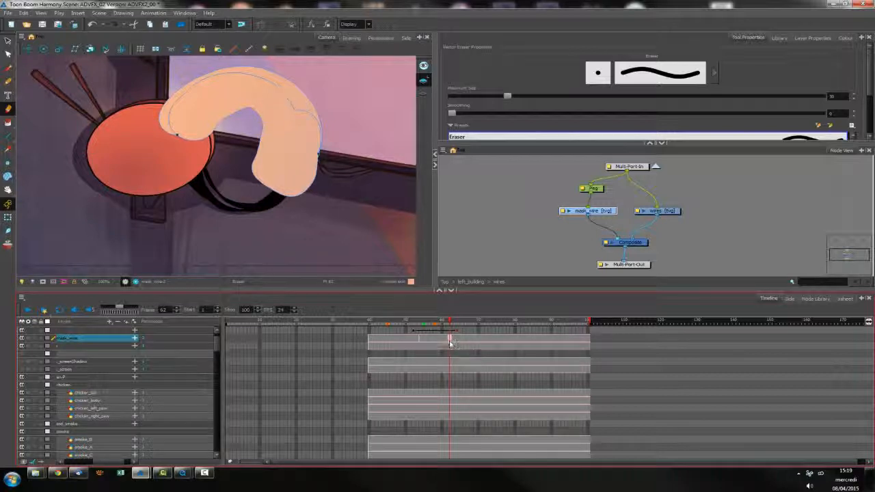
key(comma)
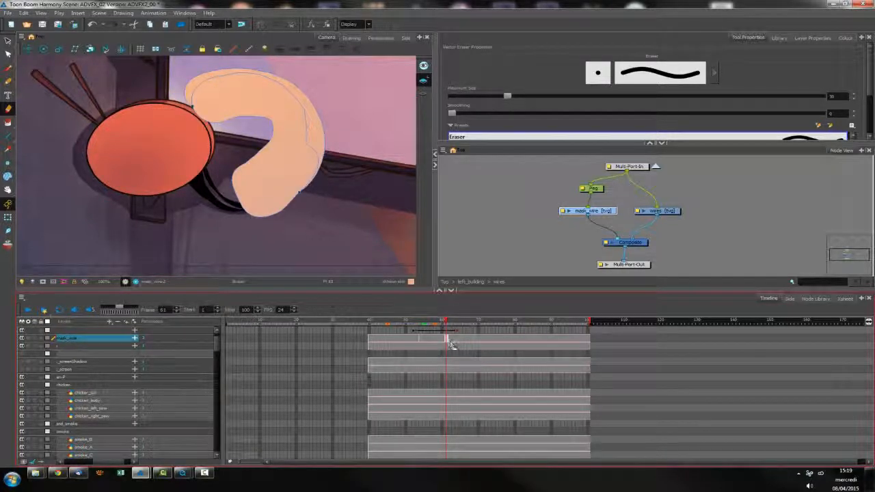
key(period)
mouse_move(163, 117)
mouse_down()
mouse_move(157, 102)
mouse_move(356, 72)
mouse_up()
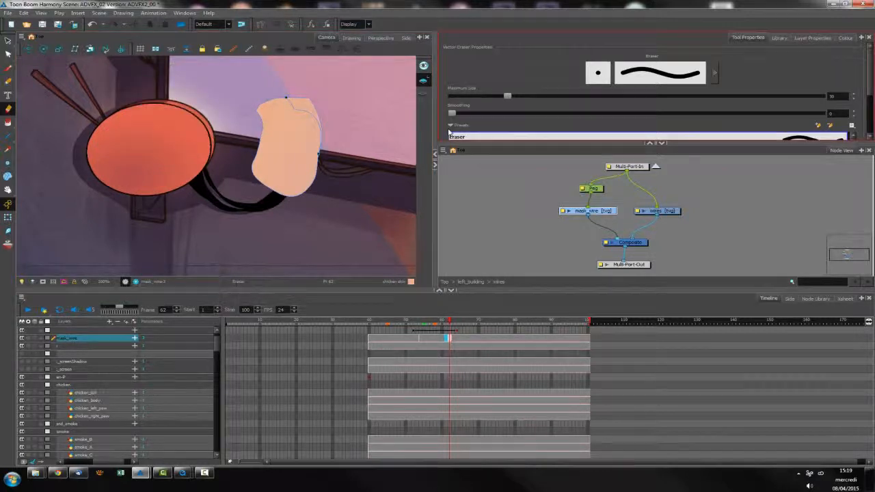
Select the Peg with the Translate tool and move it up onto the billboard at frame 65, clear of the wires
key(period)
key(period)
key(period)
key(period)
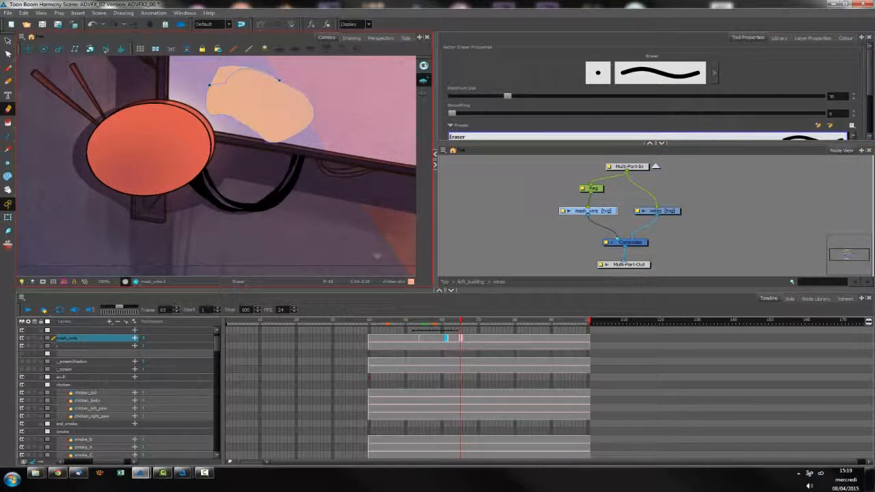
click(457, 322)
click(599, 190)
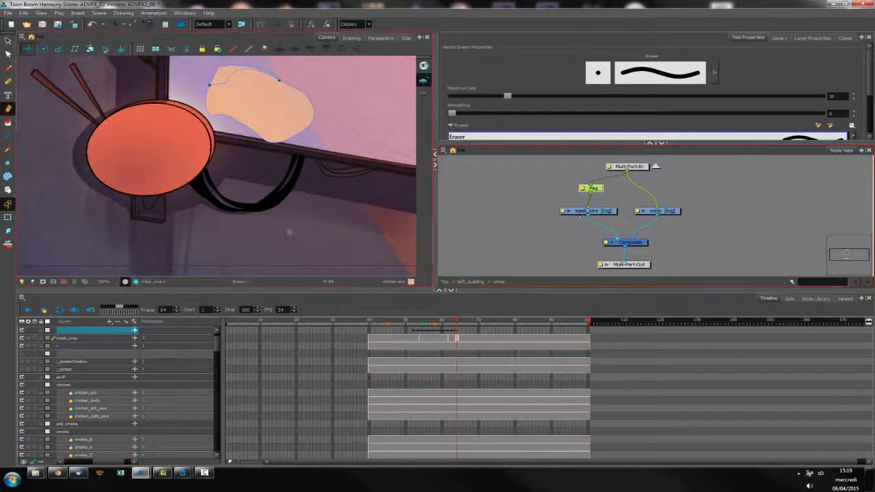
key(alt+2)
key(1)
key(1)
key(1)
key(1)
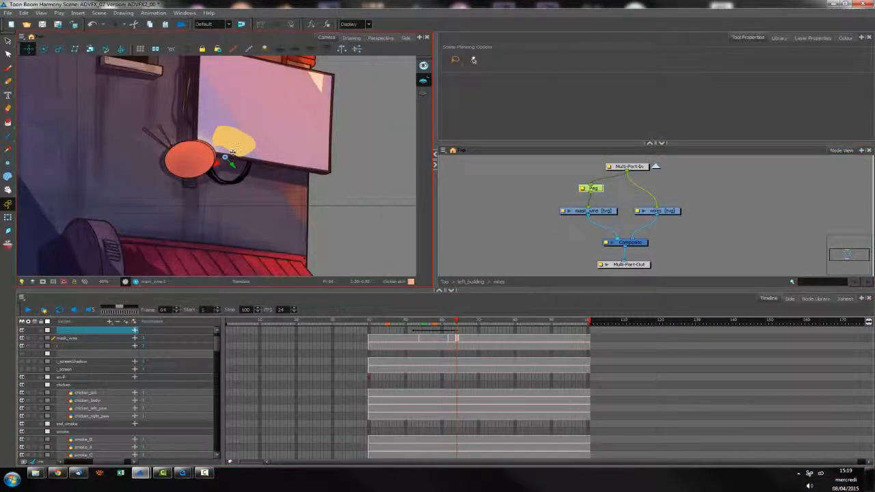
key(period)
drag(234, 149, 237, 126)
click(482, 203)
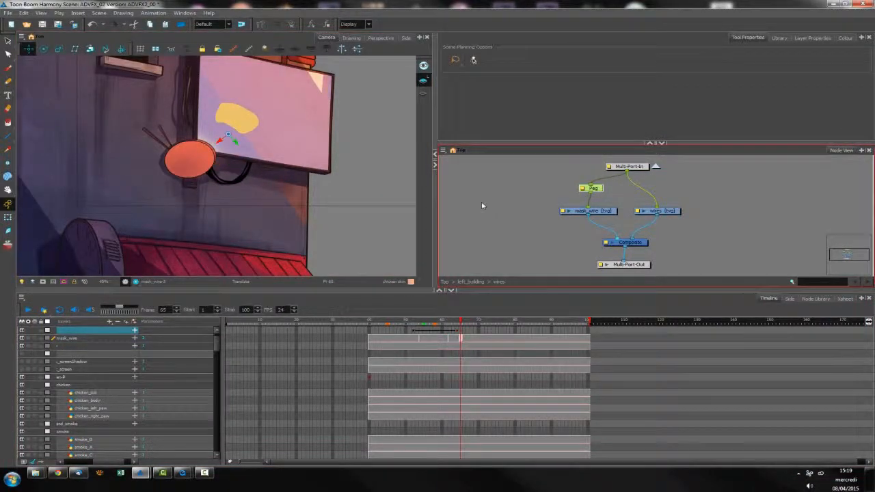
Rearrange the network so the wires node sits left of the Peg and mask_wire nodes above the Composite
key(2)
key(2)
key(2)
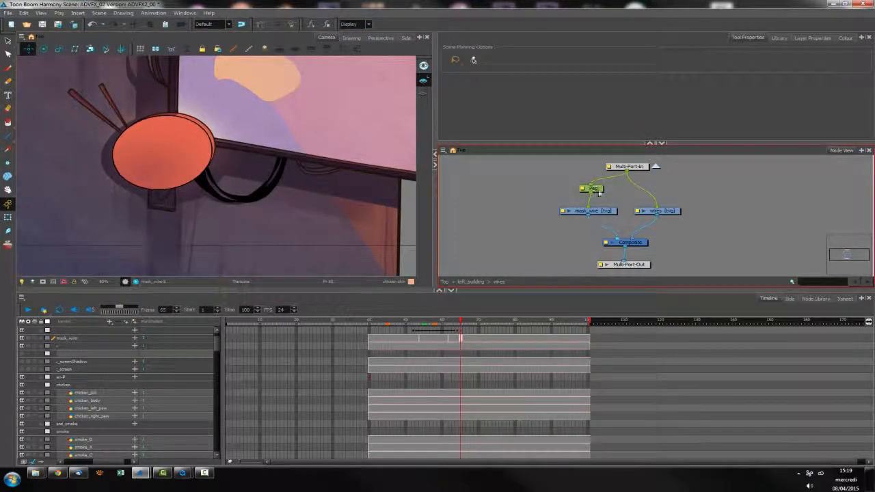
click(593, 189)
click(606, 212)
drag(674, 214, 667, 212)
click(607, 209)
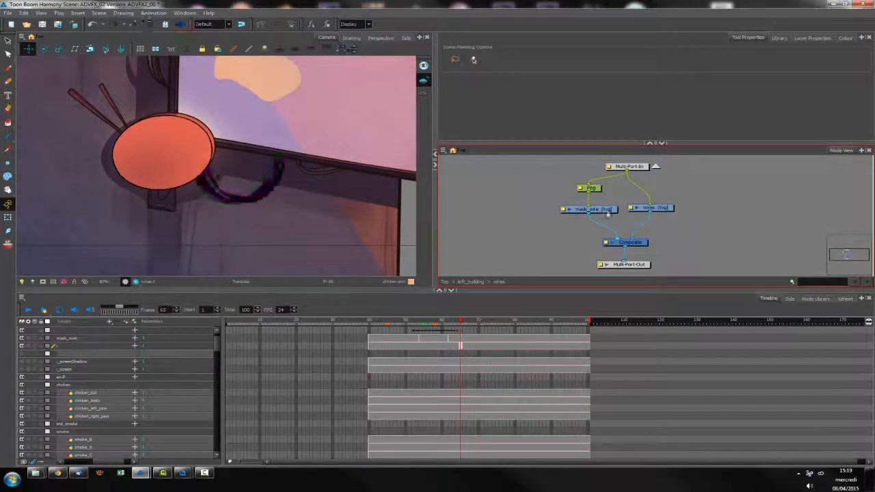
click(727, 236)
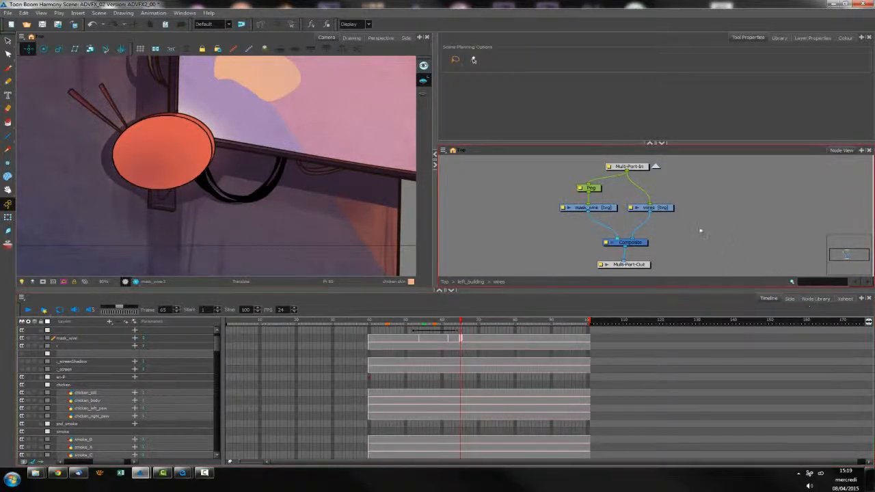
drag(672, 209, 532, 210)
drag(610, 209, 687, 209)
drag(618, 240, 634, 240)
drag(520, 207, 552, 206)
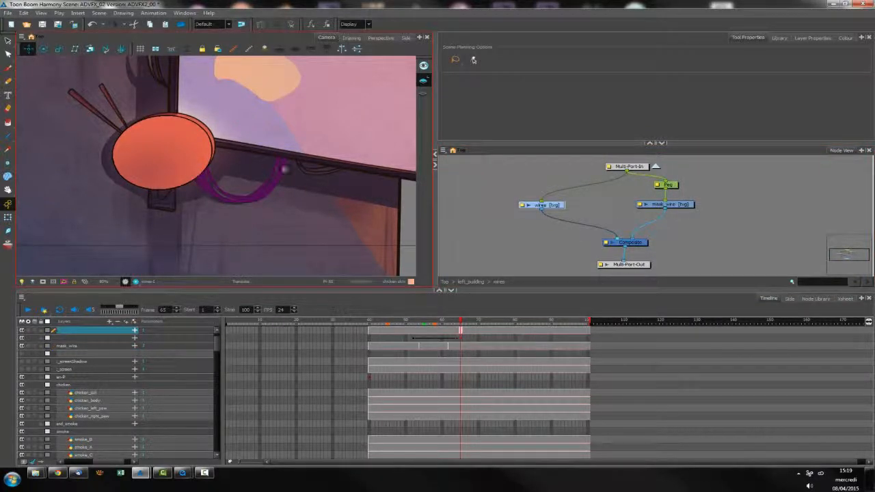
Add a Cutter node from the Combine category between the wires and mask_wire drawings and the Composite, with Inverted enabled
click(815, 299)
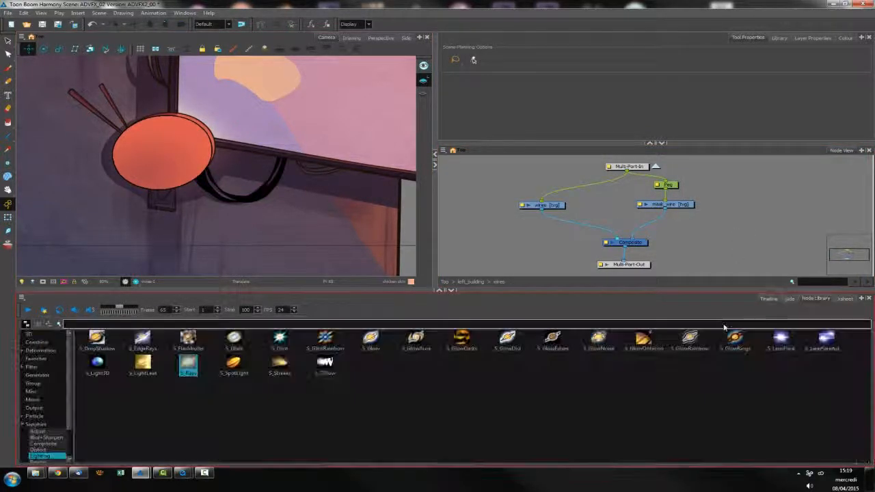
click(37, 342)
drag(234, 340, 639, 222)
click(630, 226)
click(747, 131)
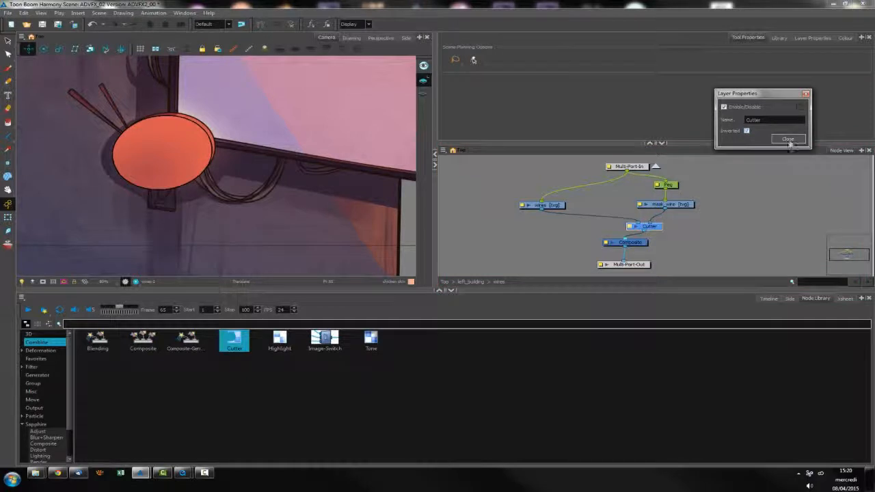
click(789, 139)
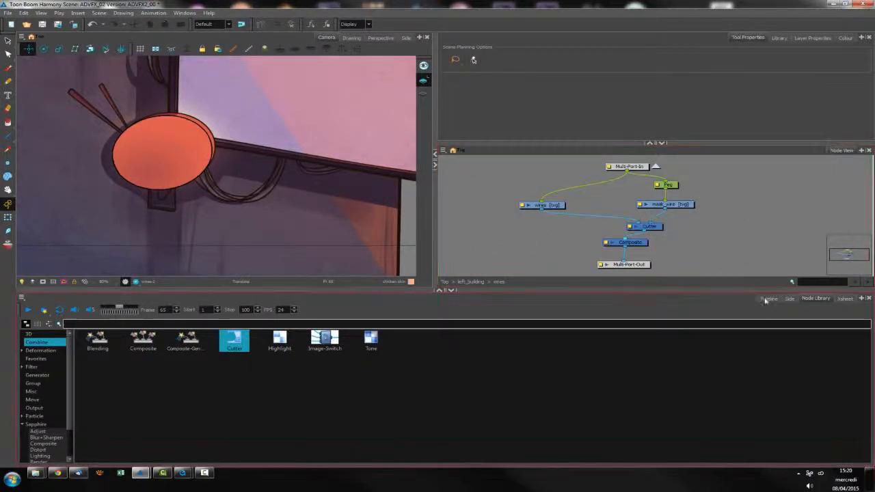
Bring back the Timeline, step back to frame 60, and switch the Camera to the rendered preview to check the cut wires
click(765, 300)
key(comma)
key(comma)
key(comma)
key(comma)
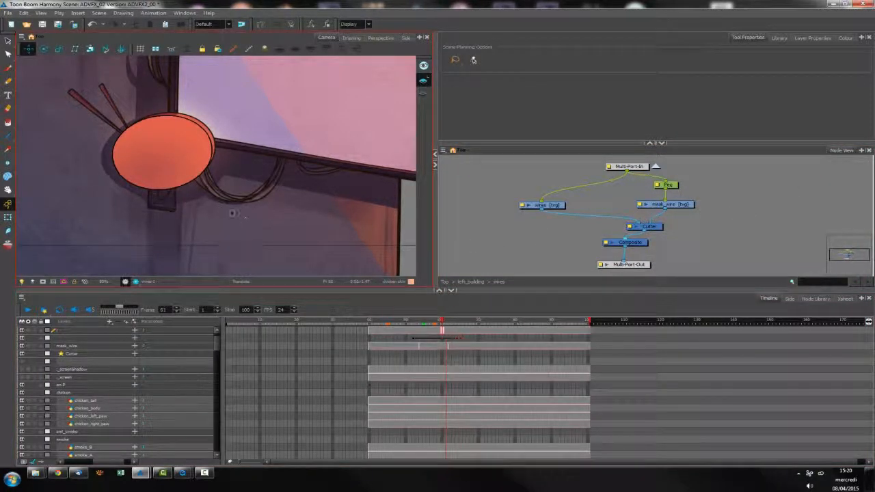
click(135, 281)
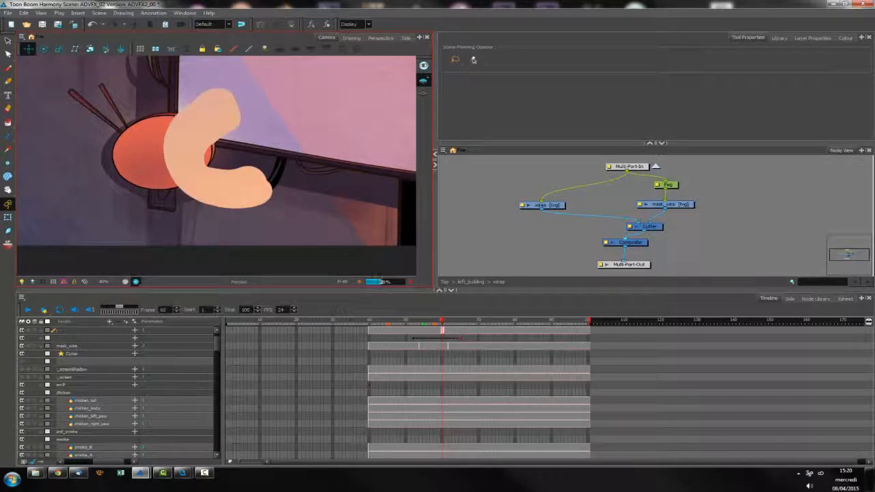
Move the Composite node slightly lower beneath the Cutter, and check the rendered wires back at frame 58
click(649, 264)
click(664, 250)
drag(645, 244, 643, 249)
click(661, 244)
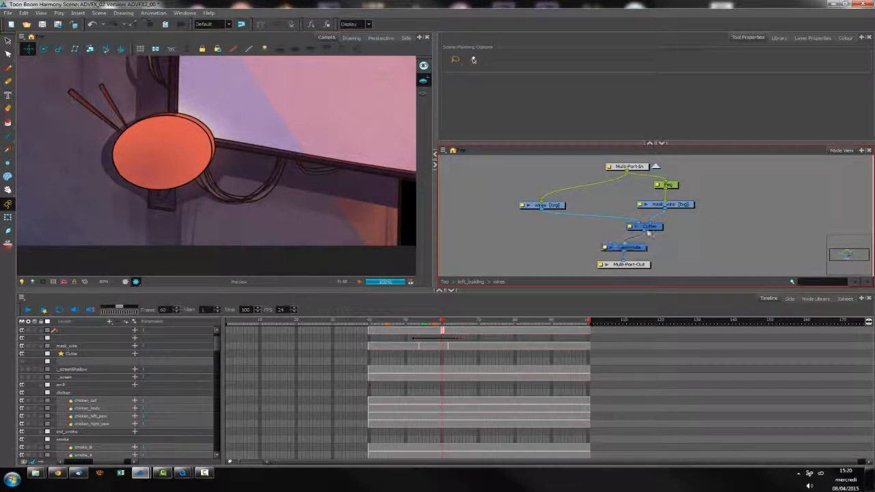
key(comma)
key(comma)
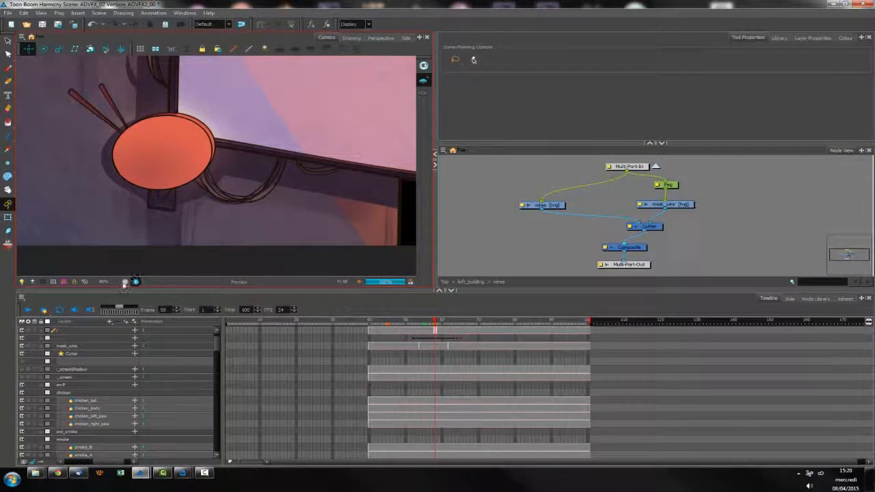
Leave the rendered preview at frame 56, align the Cutter above the Composite, and toggle its Inverted option
click(125, 282)
key(comma)
key(comma)
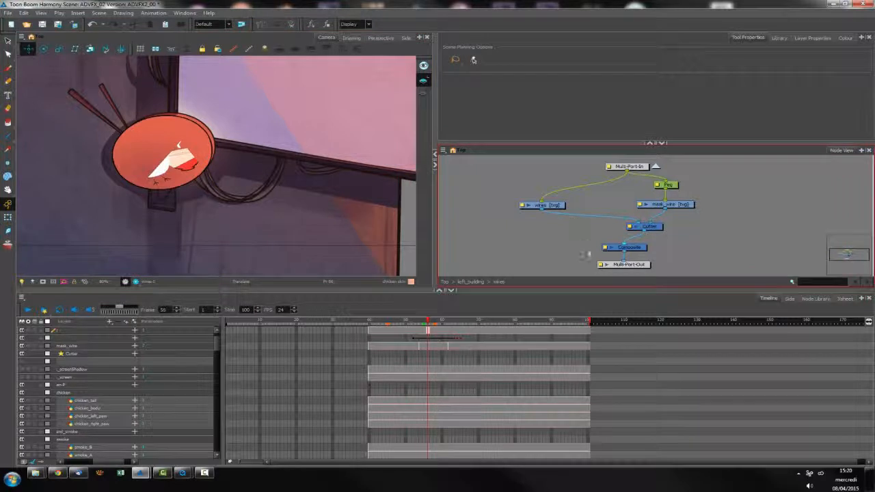
drag(630, 227, 614, 229)
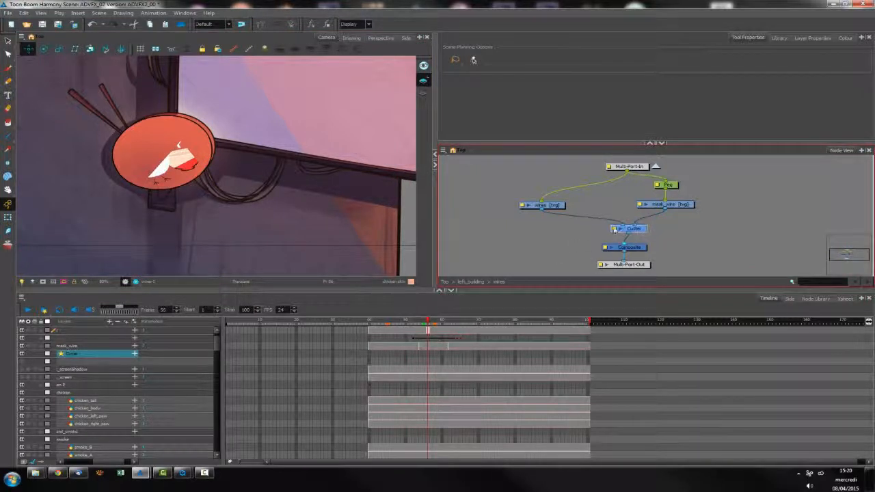
click(614, 229)
click(747, 131)
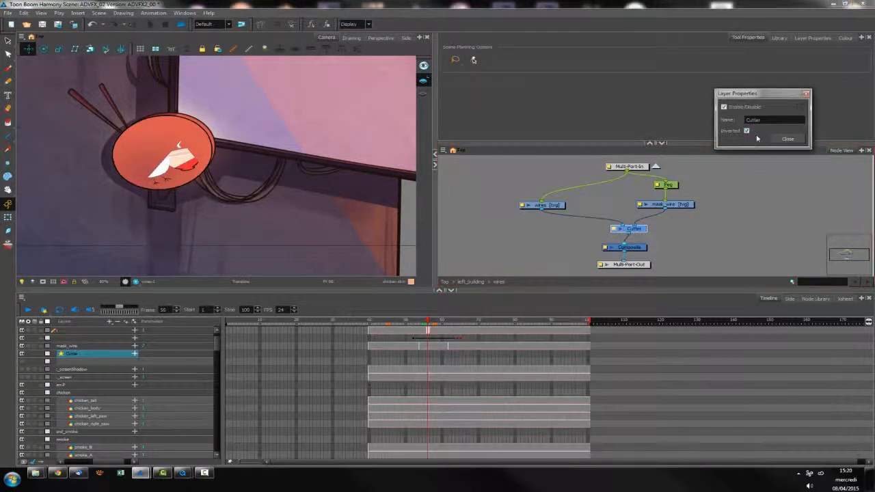
click(788, 139)
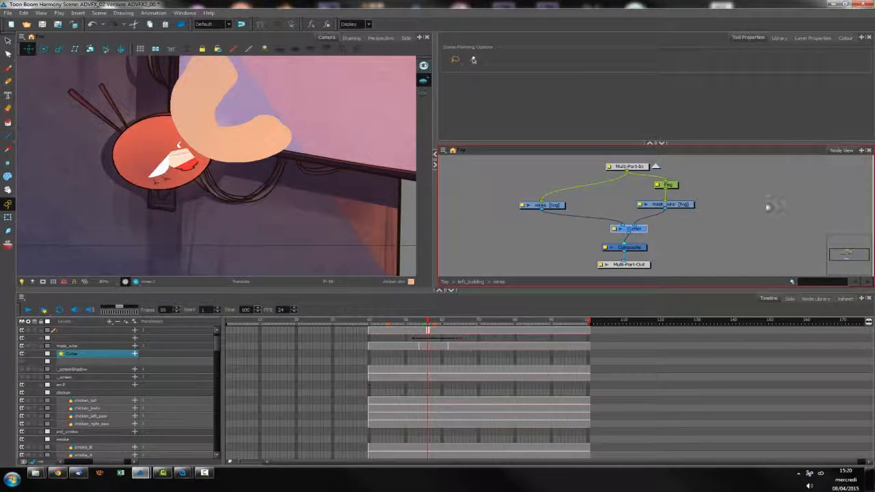
Undo the Cutter and node rearrangement until mask_wire and wires feed the Composite directly, with the playhead at frame 65
key(ctrl+z)
key(ctrl+z)
key(ctrl+z)
key(ctrl+shift+z)
drag(453, 324, 460, 325)
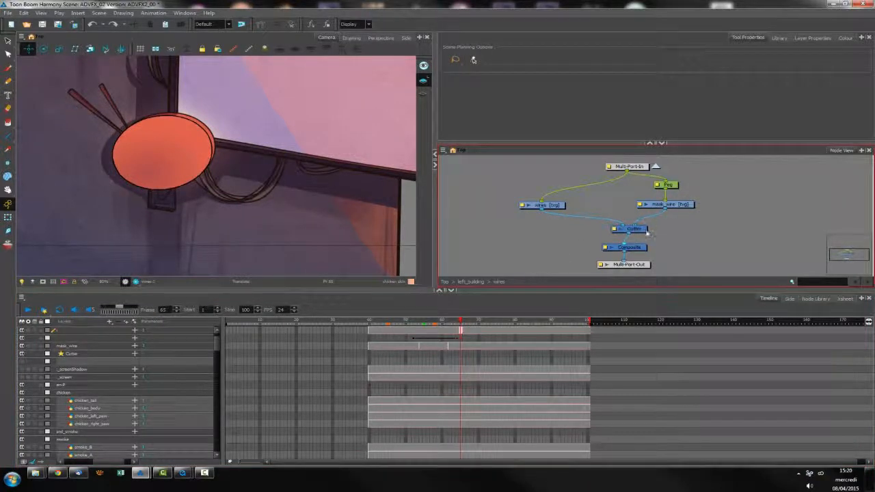
click(646, 232)
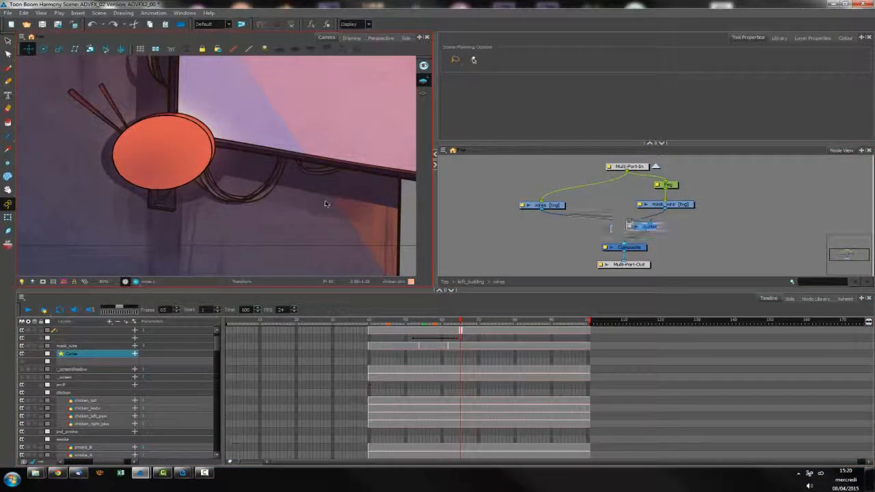
key(Delete)
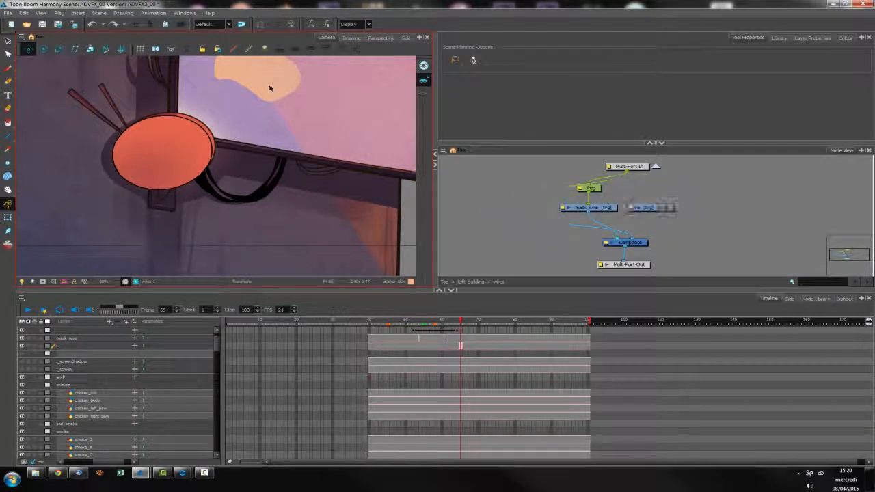
key(ctrl+z)
key(ctrl+z)
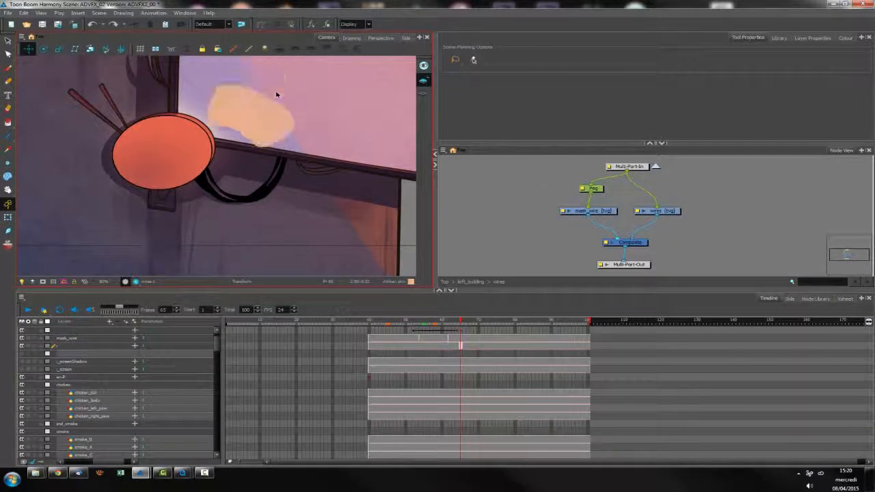
Select the Peg and step back from frame 65 to frame 60 to check the mask's animated position
click(598, 191)
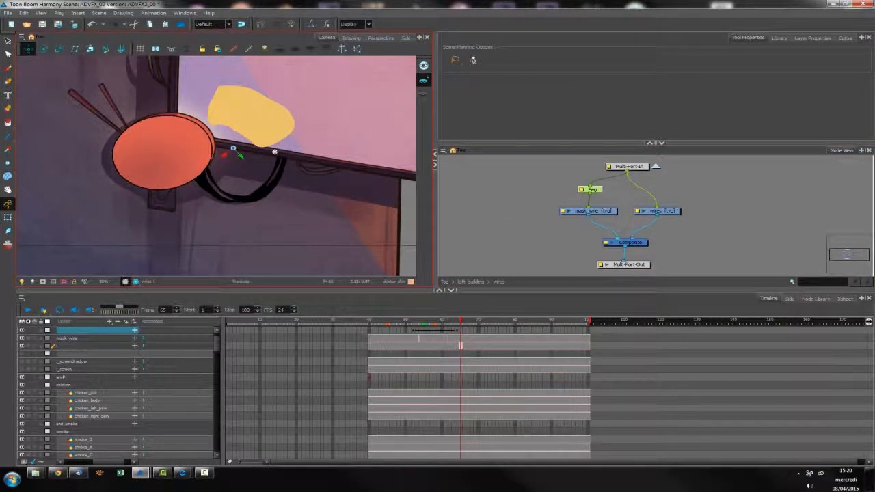
key(comma)
key(period)
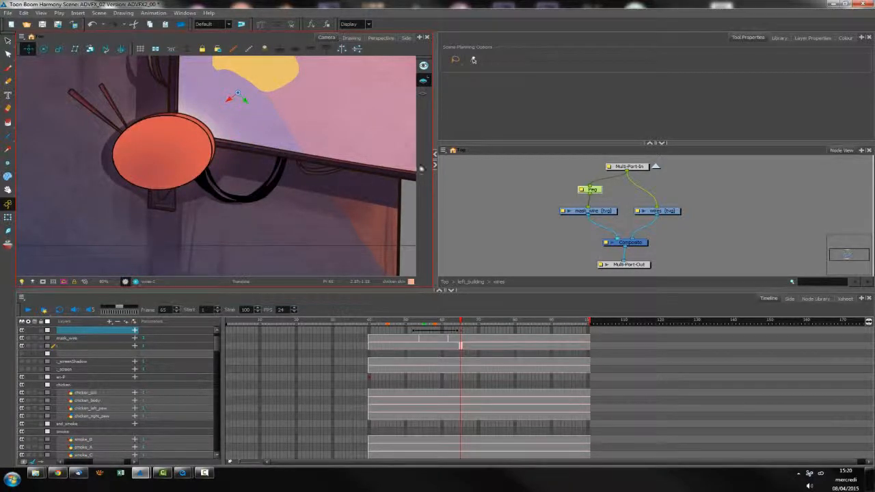
key(comma)
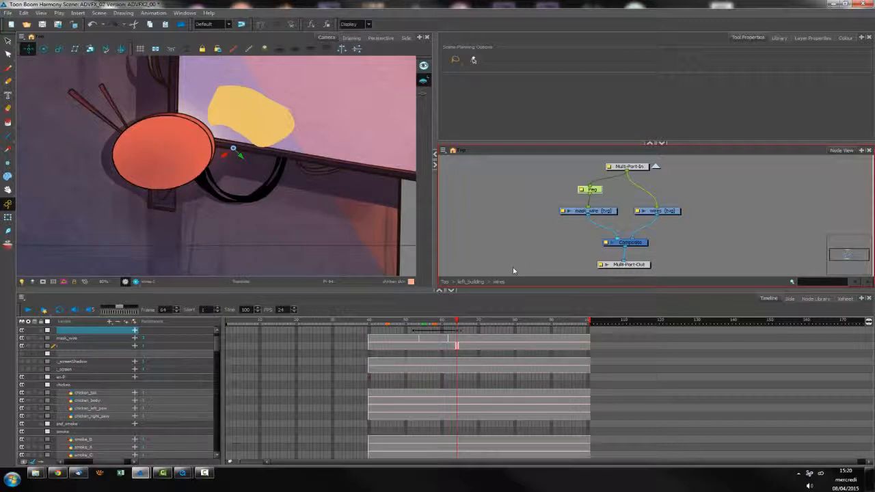
key(comma)
key(comma)
key(comma)
key(comma)
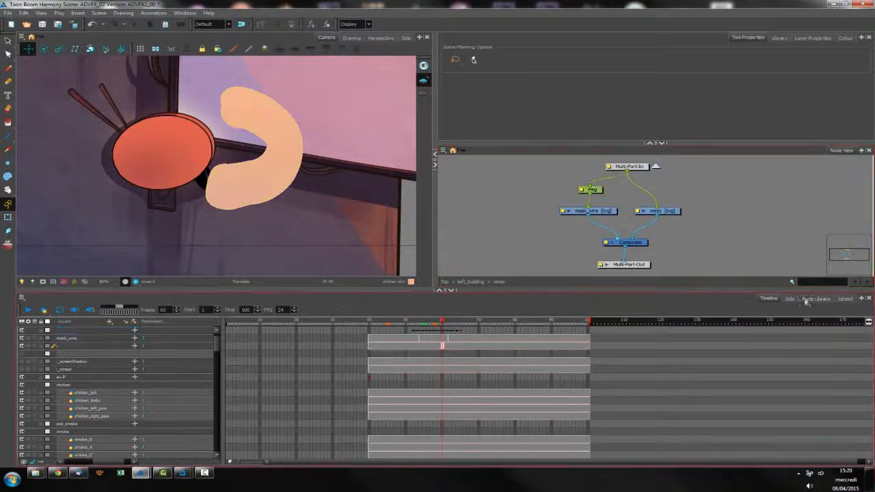
Add a Cutter from the Combine category between the mask_wire and wires drawings and the Composite, with Inverted enabled
click(815, 299)
drag(233, 342, 656, 272)
drag(643, 265, 640, 280)
drag(658, 216, 579, 224)
drag(631, 252, 615, 235)
click(586, 233)
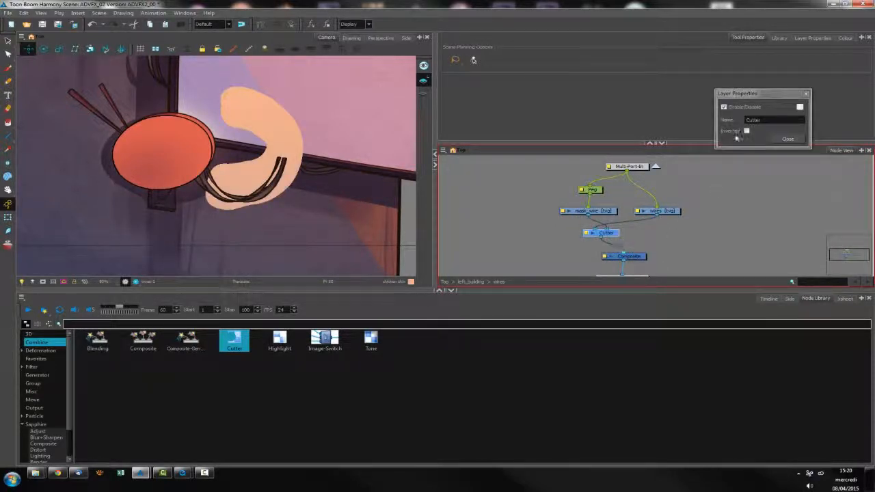
click(747, 131)
click(788, 139)
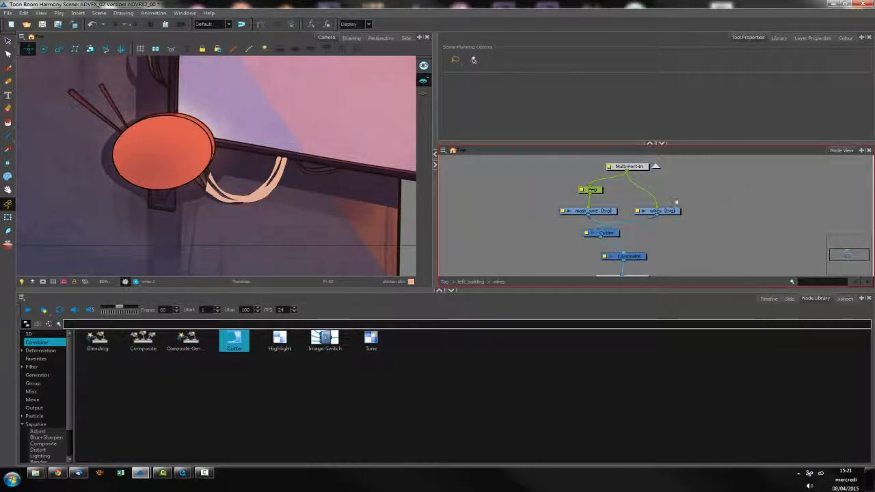
Place wires to the left of the Peg and mask_wire nodes, and enlarge the Camera and Node View area
drag(661, 211, 518, 210)
drag(628, 190, 599, 213)
drag(612, 212, 702, 212)
drag(636, 166, 631, 162)
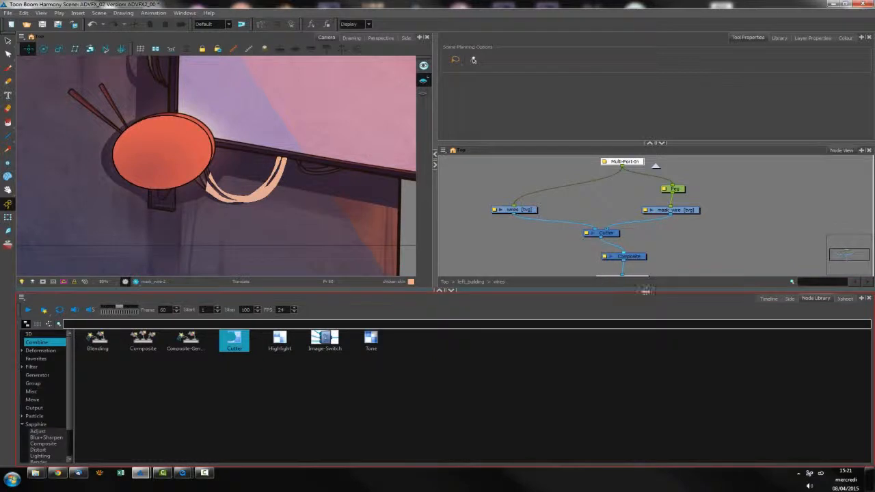
drag(646, 290, 645, 341)
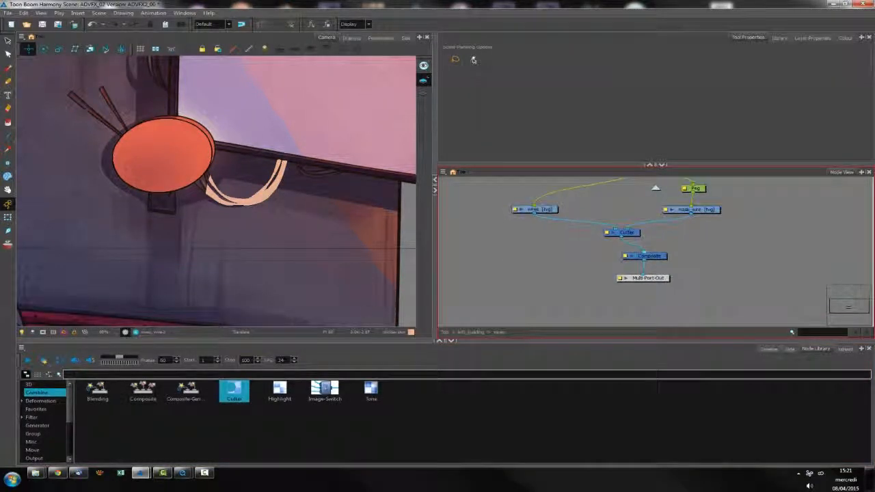
Switch the Camera to the rendered preview and move the Composite and Multi-Port-Out lower to leave space beneath the Cutter
click(136, 333)
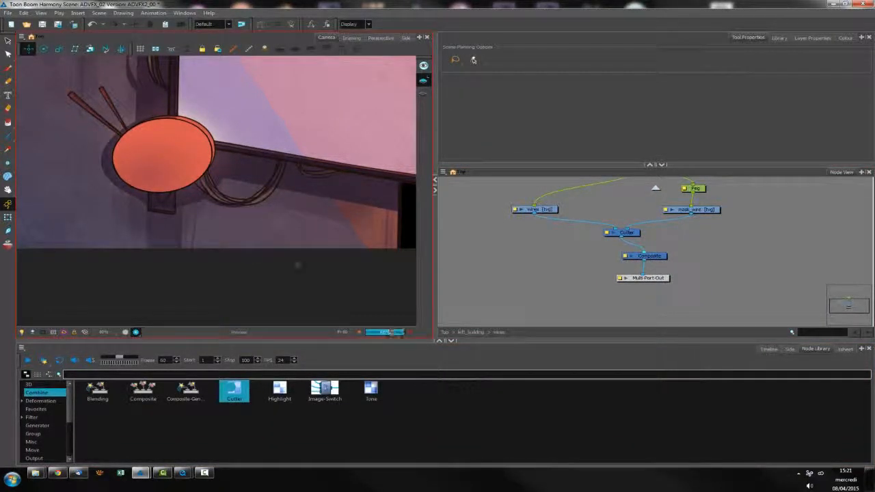
drag(702, 275, 641, 313)
click(680, 278)
drag(635, 235, 641, 267)
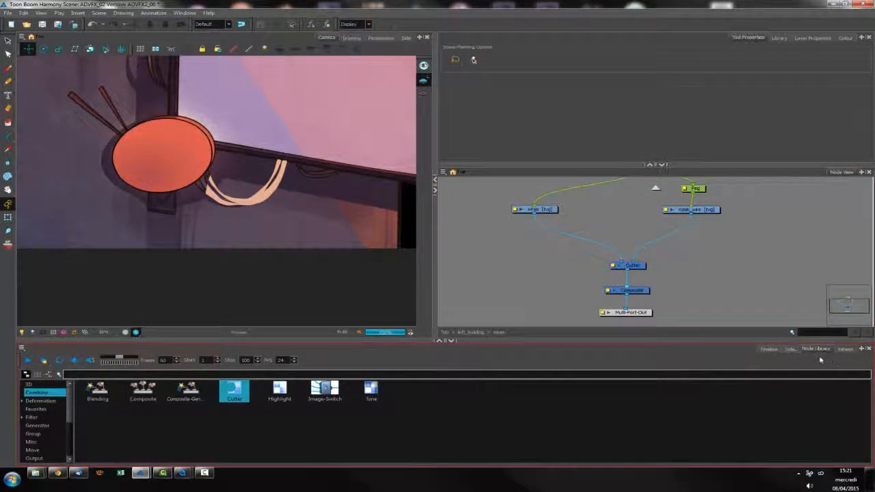
drag(638, 266, 638, 246)
click(778, 285)
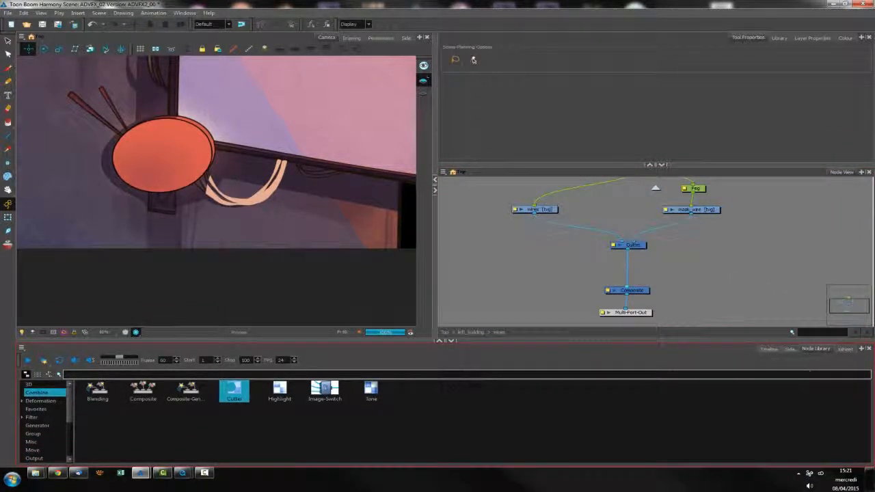
Insert a Glow node from the Filter category between mask_wire and the Cutter, and lower the Cutter to make room
click(31, 417)
drag(279, 414, 679, 226)
drag(634, 245, 628, 266)
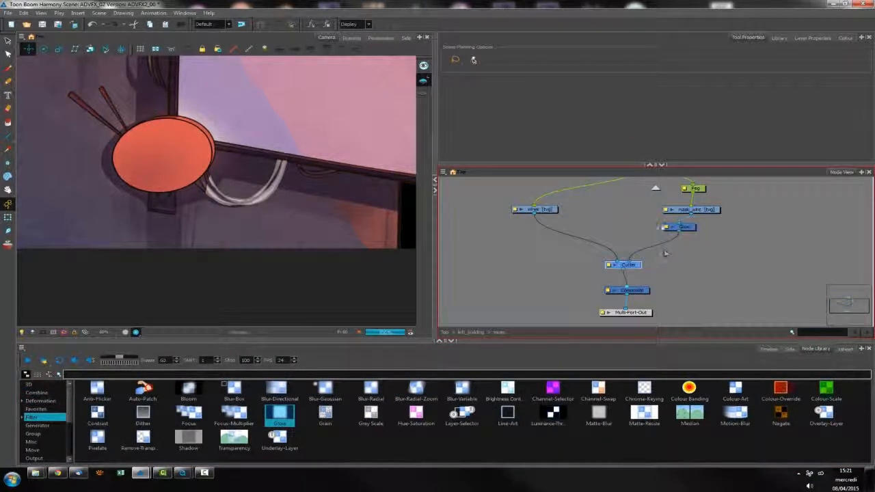
Set the Glow node's colour to the pale peach swatch from the recent colours
click(666, 227)
click(773, 255)
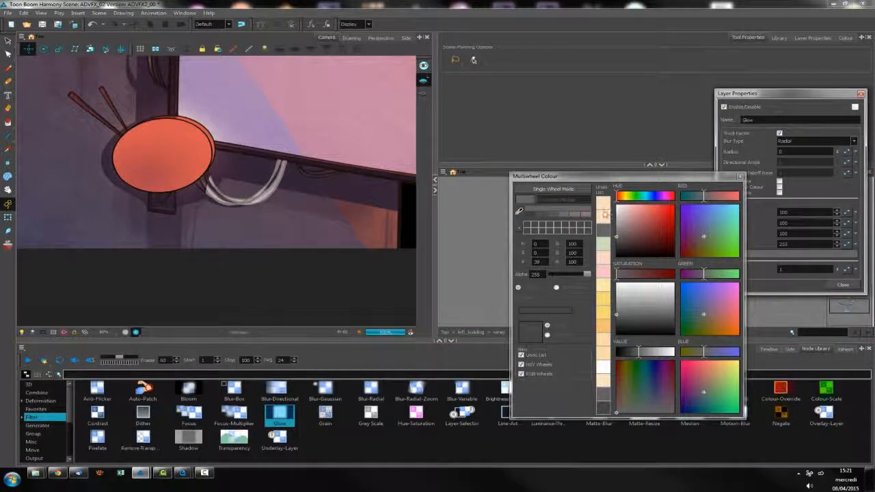
click(604, 214)
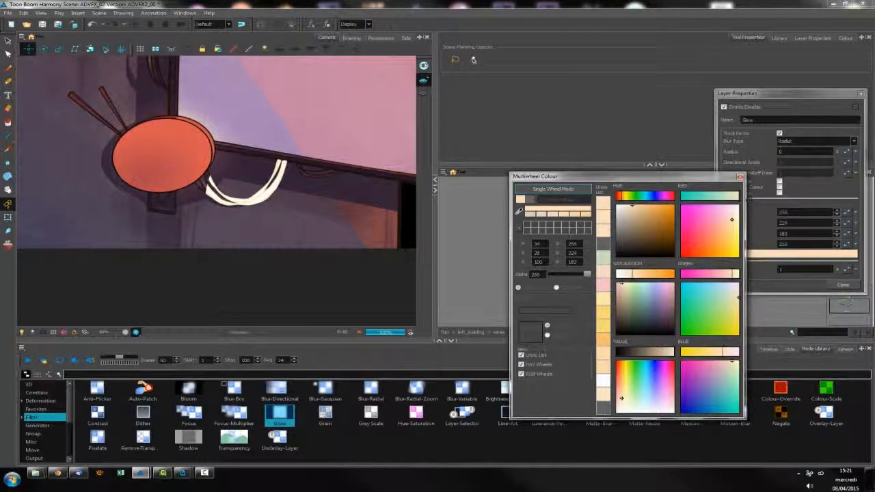
click(741, 177)
Try a Glow radius of 10, settle on a radius of 3, and close the node's properties
drag(792, 152, 696, 157)
text(10)
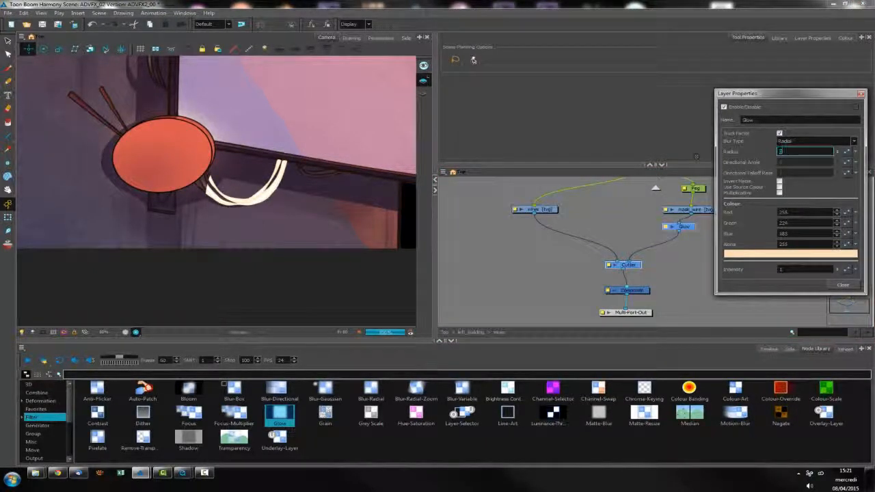
key(Return)
drag(801, 154, 695, 160)
text(3)
key(Return)
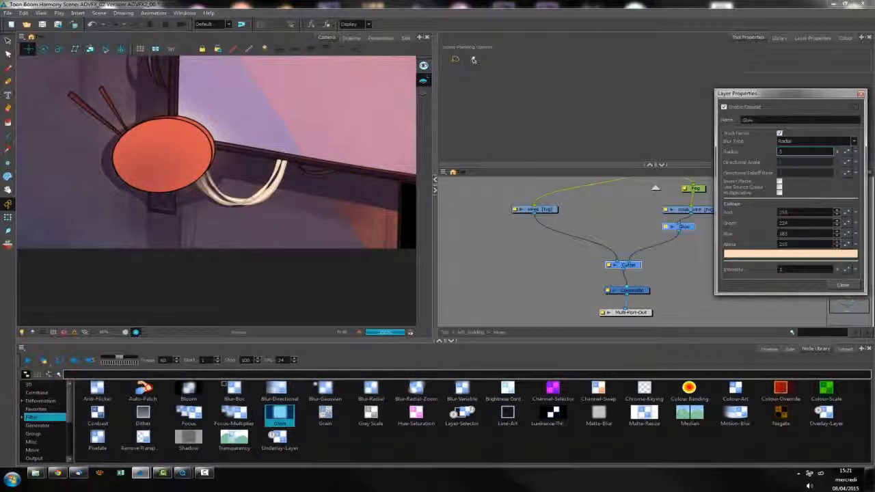
click(843, 285)
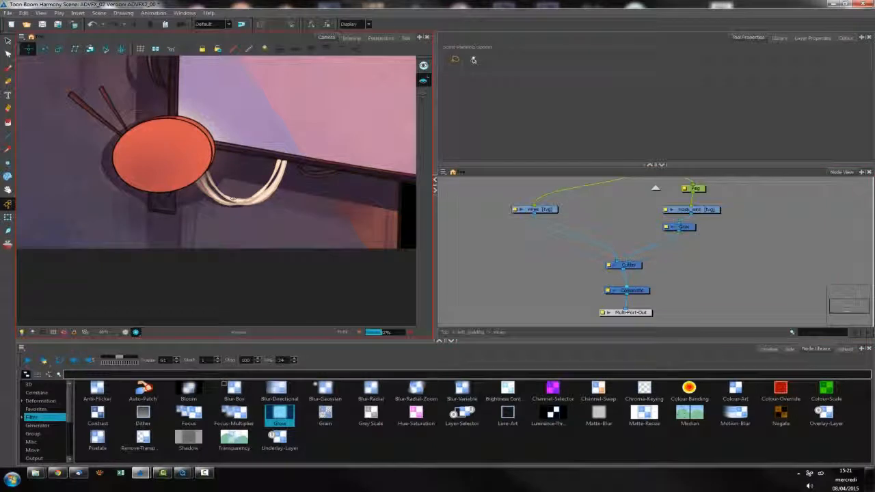
Step through the rendered frames between 62 and 59 to check the glow along the wires
key(period)
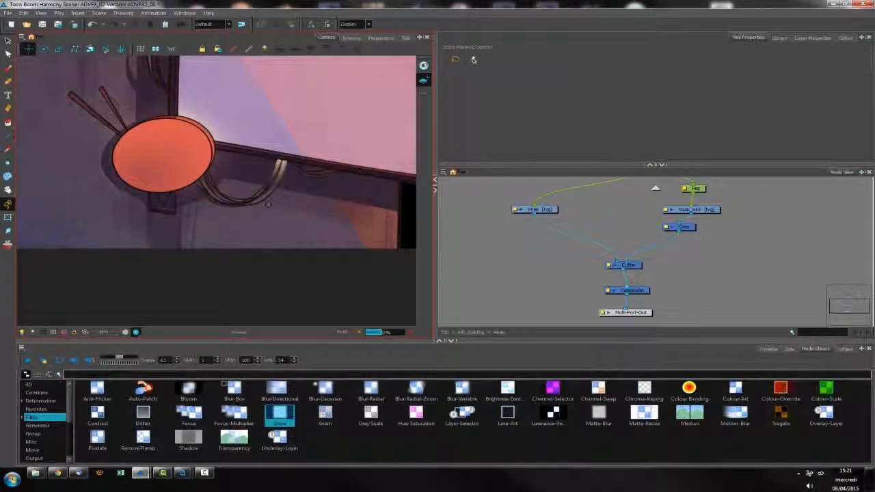
key(comma)
key(comma)
key(comma)
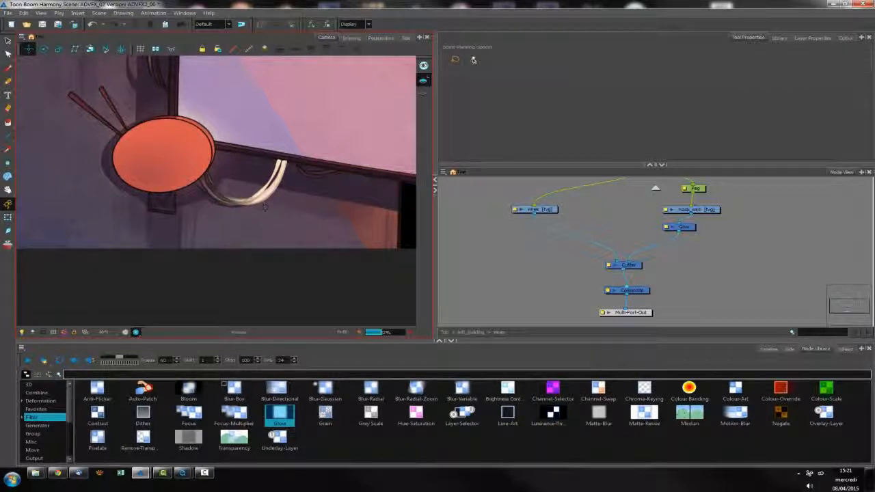
click(752, 274)
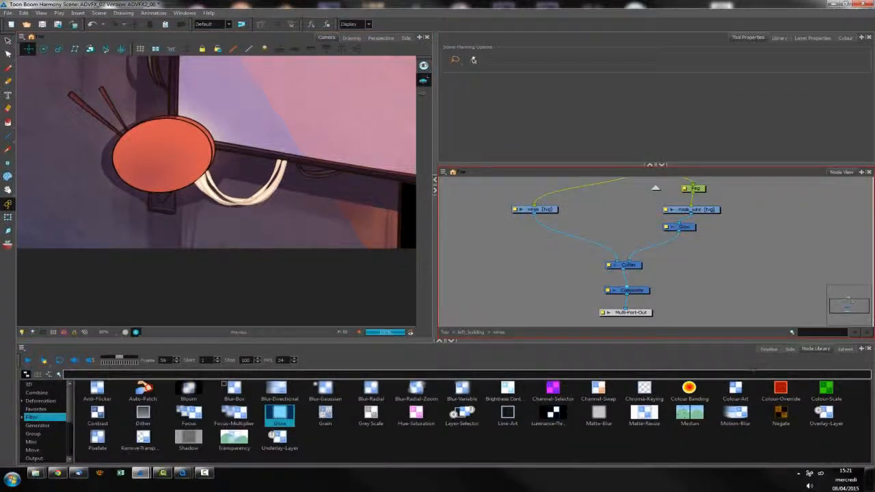
Add an S_Sparkles node from the Sapphire category beneath the Glow node
scroll(45, 438, down, 3)
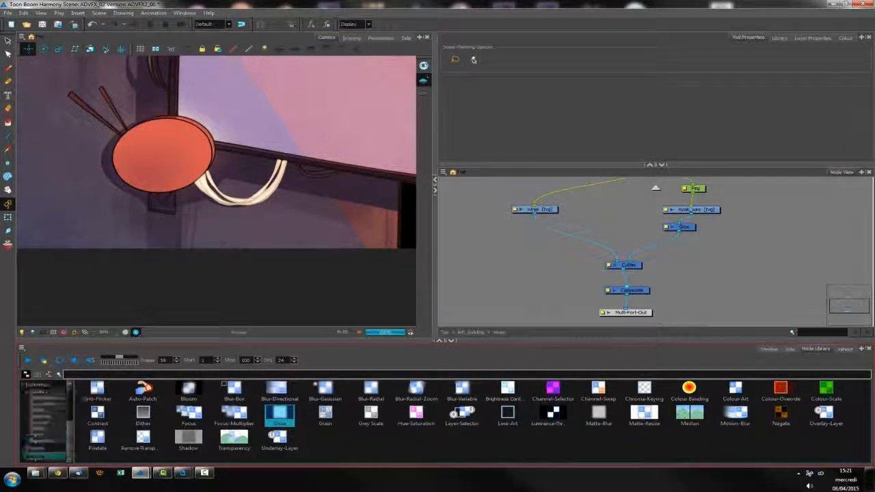
click(40, 385)
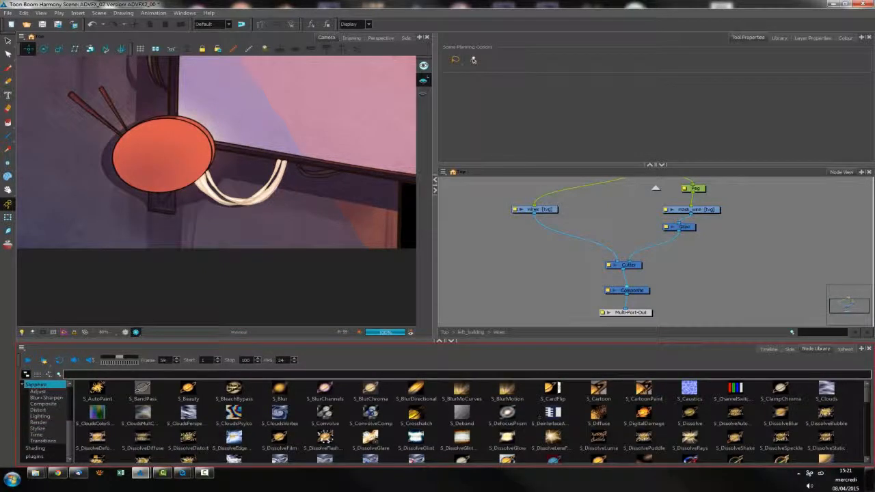
scroll(540, 417, down, 1)
scroll(540, 417, down, 1)
scroll(470, 421, down, 3)
scroll(471, 420, down, 2)
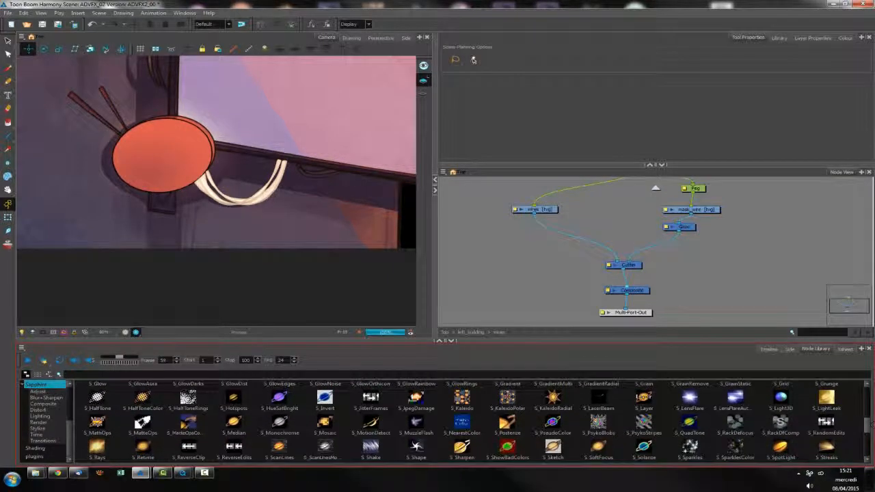
scroll(474, 420, down, 2)
drag(686, 428, 714, 380)
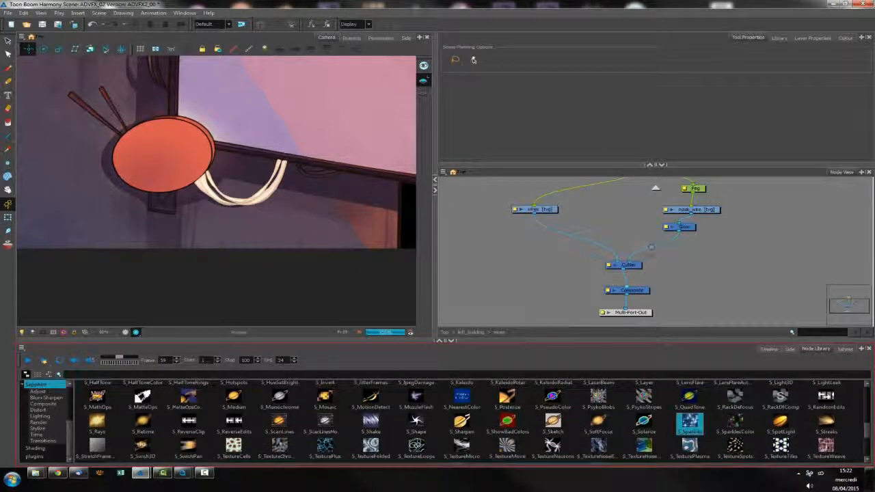
drag(651, 247, 668, 248)
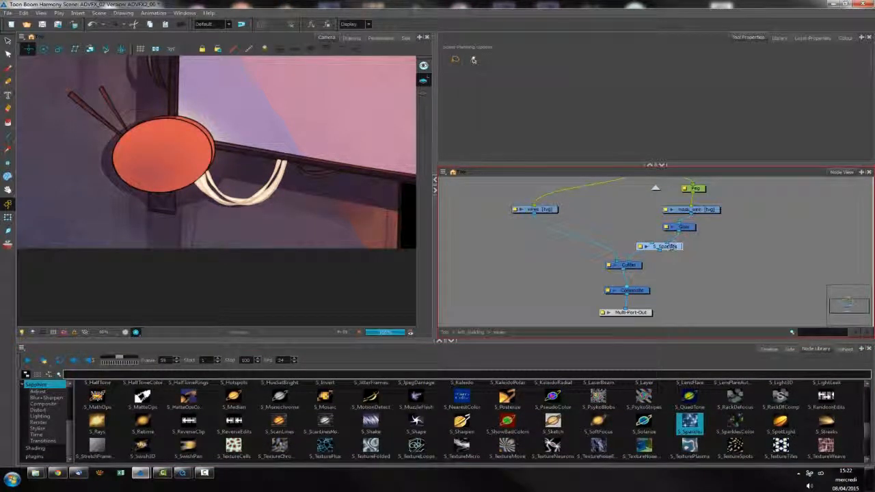
Move S_Sparkles between the Cutter and the Composite, and connect the Cutter's output to it with an additional cable
drag(626, 265, 634, 246)
drag(667, 248, 627, 272)
click(624, 280)
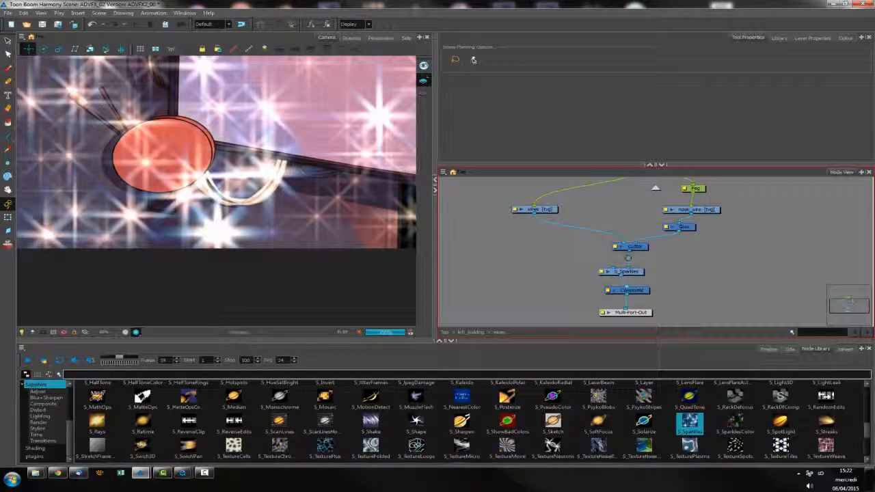
drag(596, 257, 613, 267)
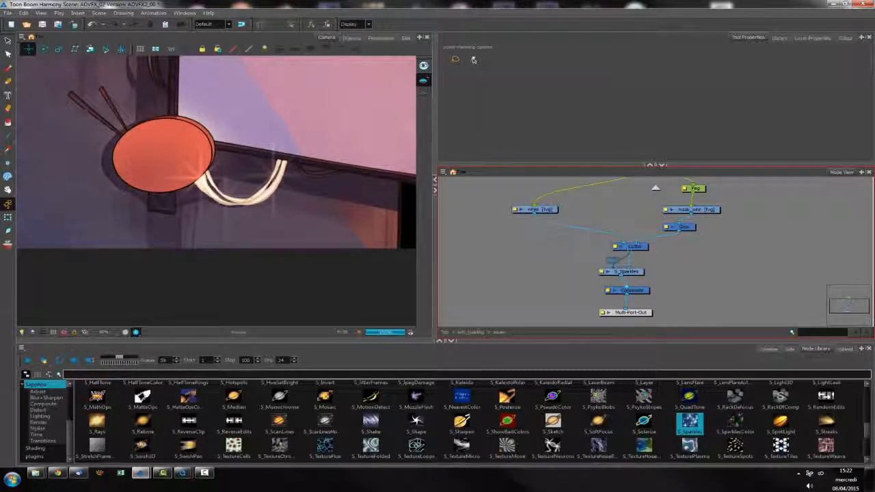
Open the S_Sparkles node's properties, try a Frequency of 250, and raise it to 350
double_click(616, 273)
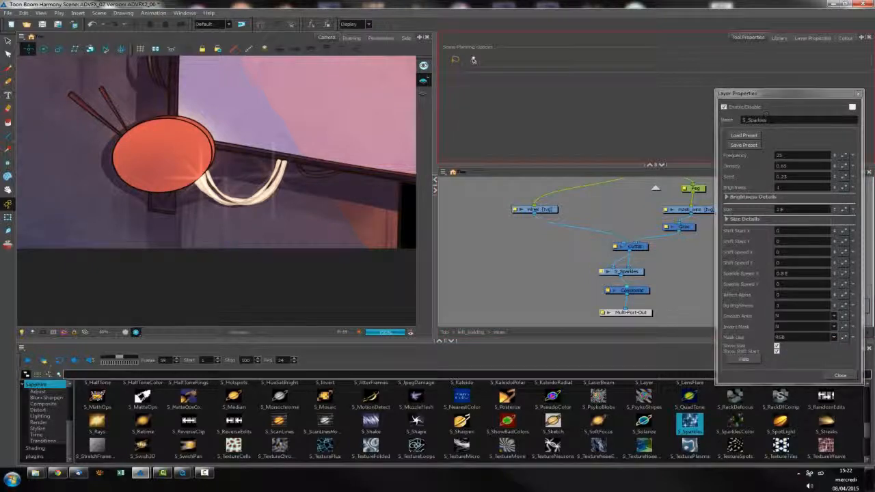
drag(786, 93, 769, 95)
click(767, 158)
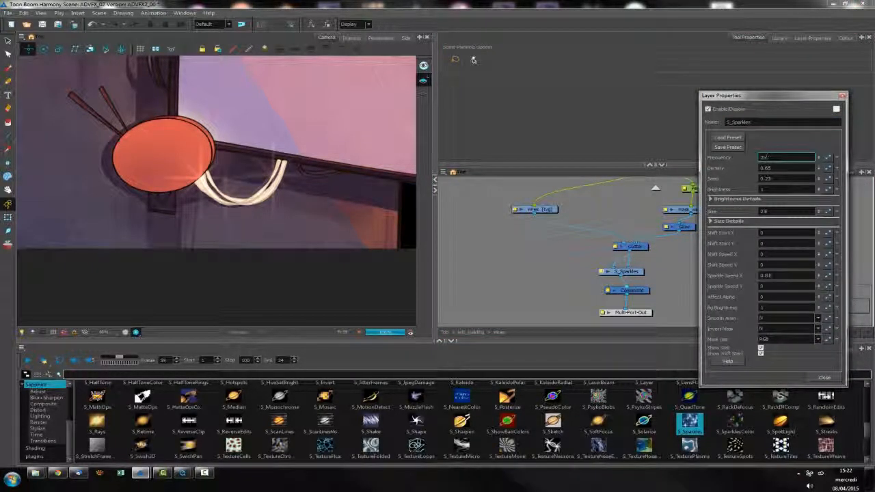
text(0)
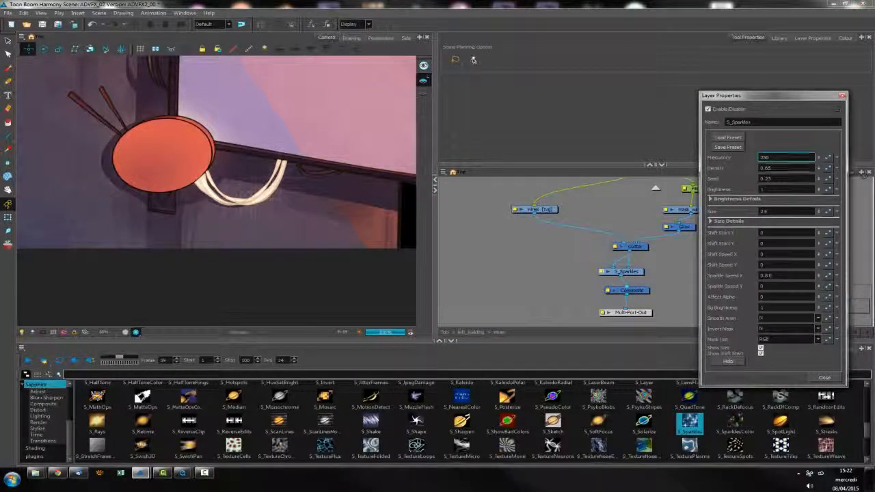
text(0)
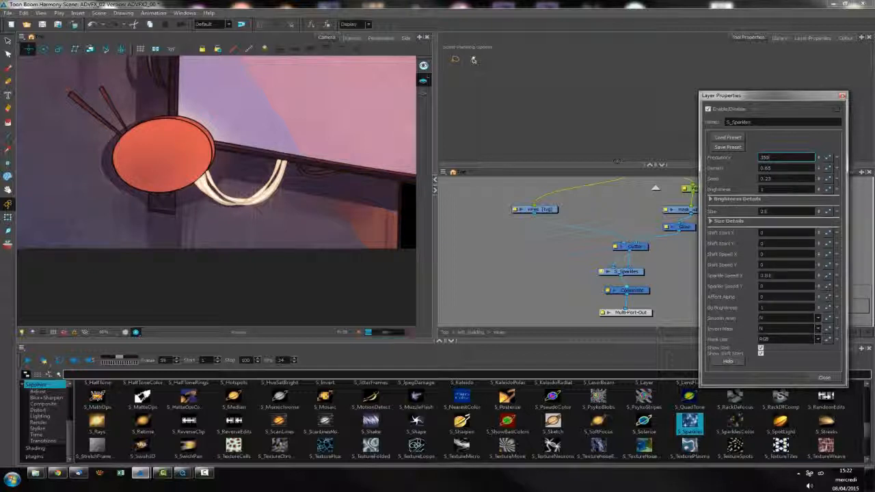
key(Tab)
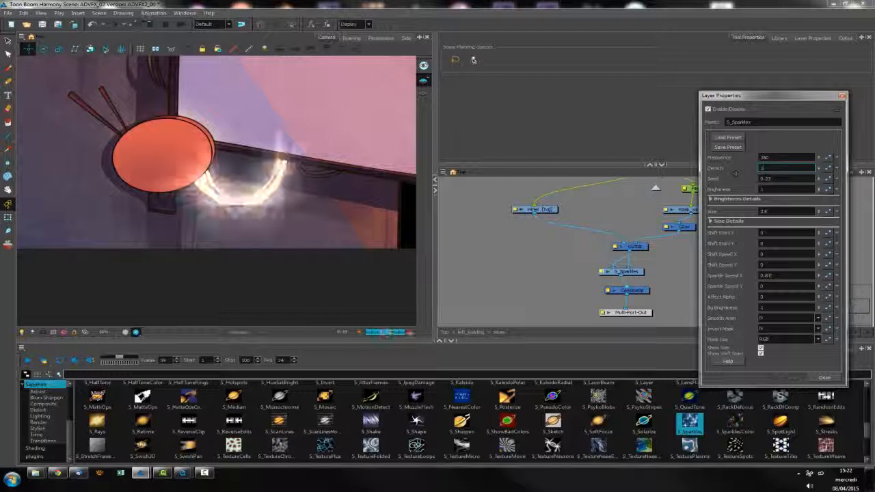
Try a Density of 1 and a Brightness of 1.5 for the sparkles
key(Tab)
key(Tab)
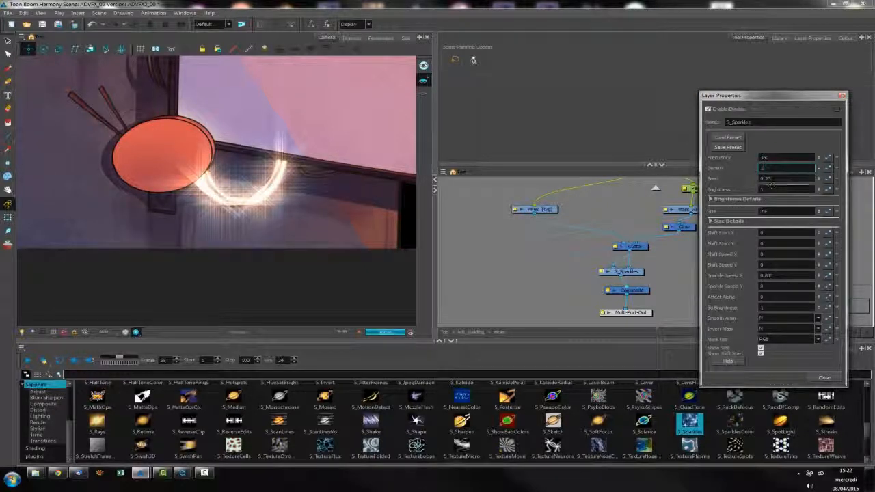
text(1.5)
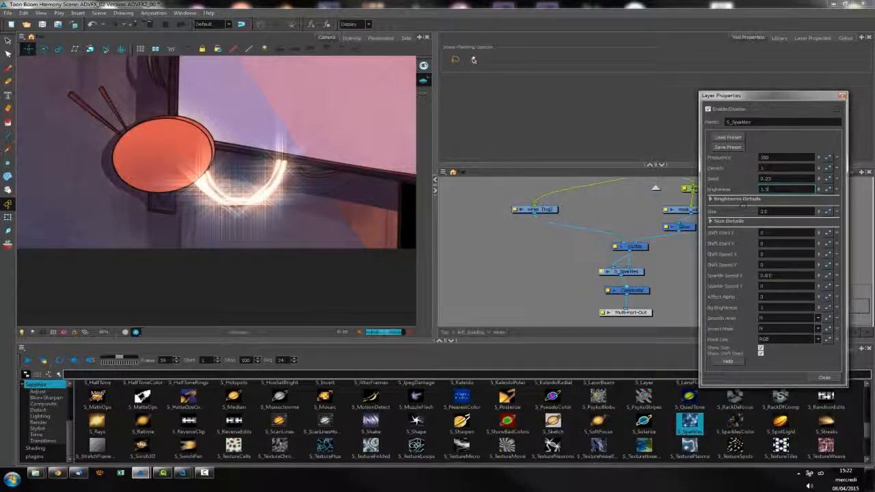
Set the sparkles' Size to 0.2 and their Brightness to 1
drag(775, 212, 707, 218)
text(0.2)
key(Return)
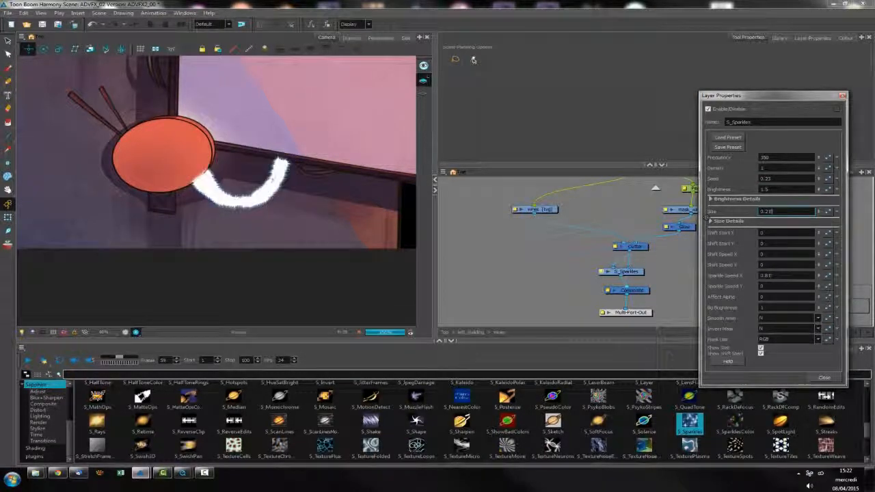
drag(774, 190, 751, 189)
text(1)
key(Return)
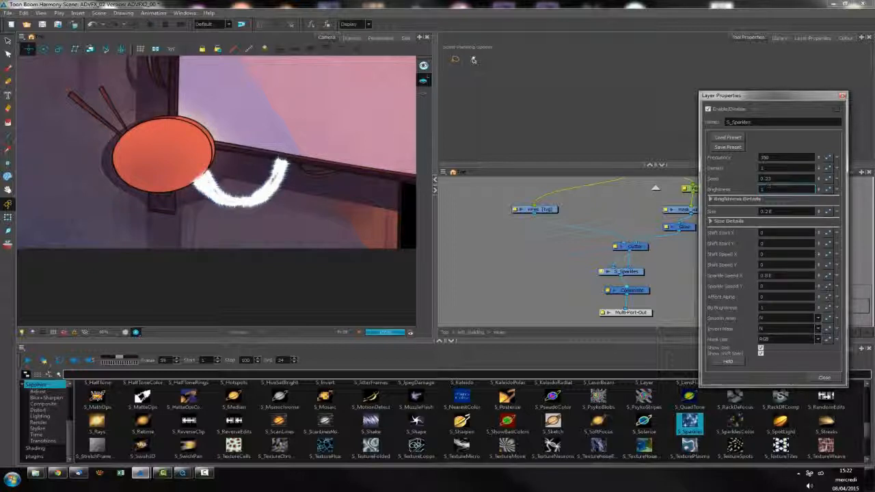
Try Frequency values of 250 and 150 for the sparkles
drag(805, 158, 690, 153)
text(250)
key(Return)
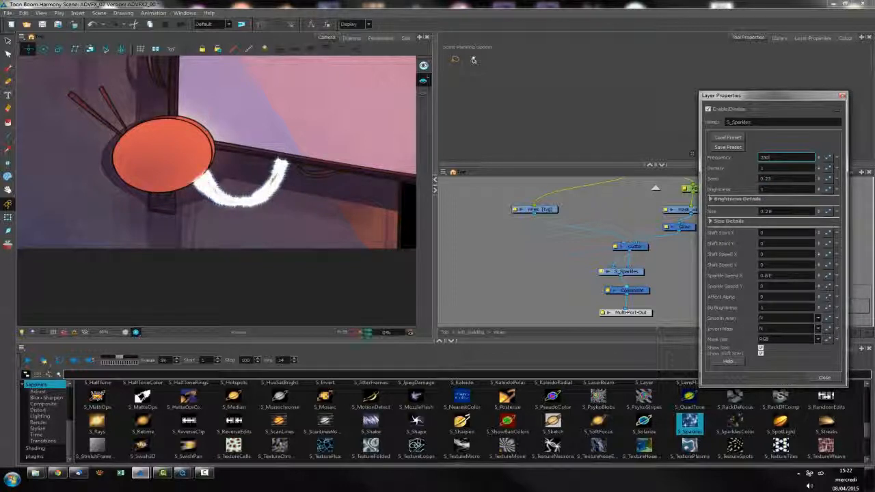
text(150)
key(Return)
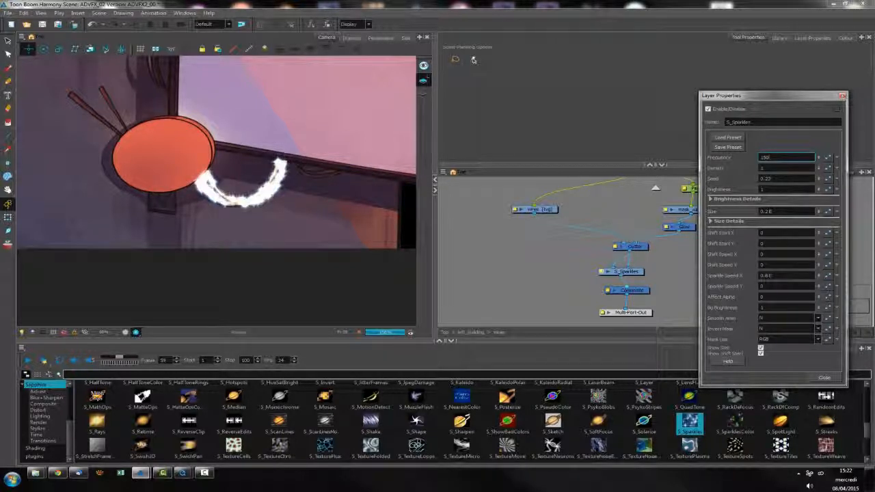
Set both the Brightness and the Density of the sparkles to 0.8
drag(774, 190, 704, 201)
text(0.8)
key(Return)
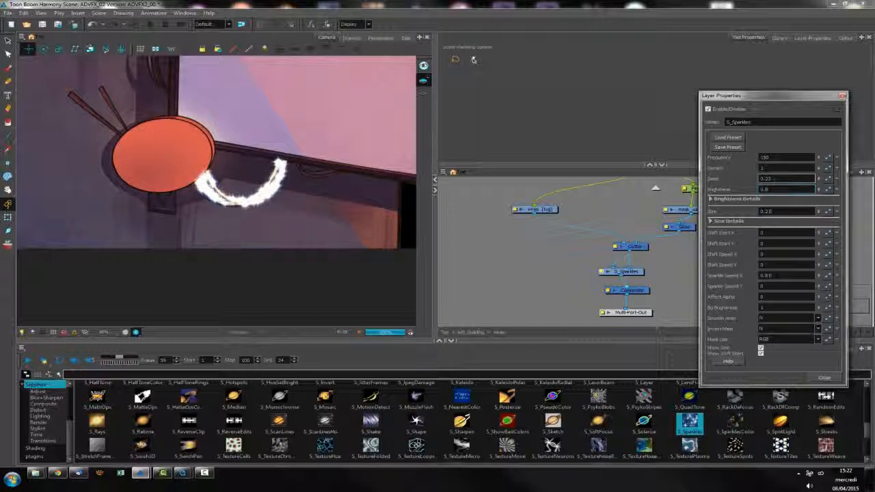
drag(774, 168, 732, 169)
text(0.8)
key(Return)
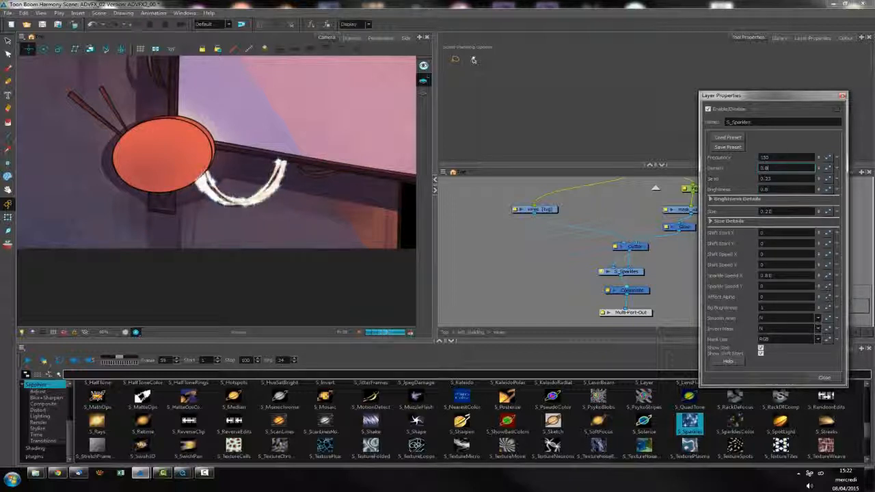
Inspect the sparkles on the wires up close and set their Frequency to 250
scroll(215, 191, up, 2)
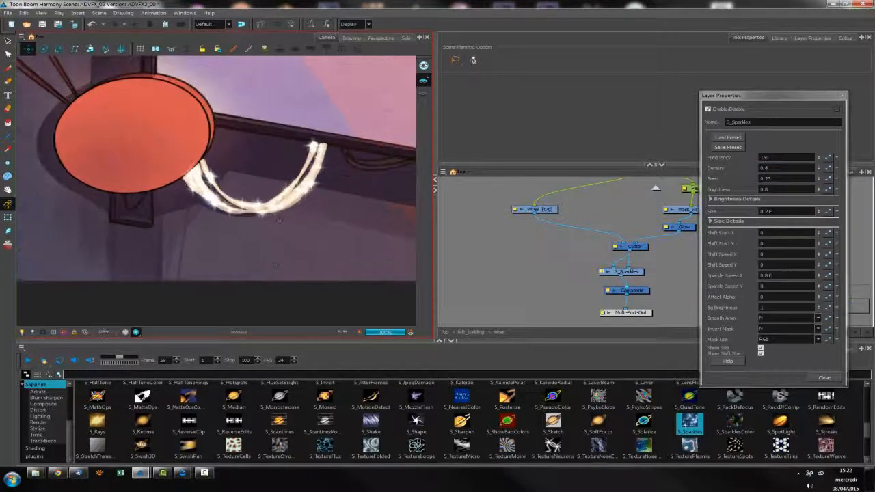
drag(776, 157, 757, 156)
text(250)
key(Return)
scroll(257, 231, down, 1)
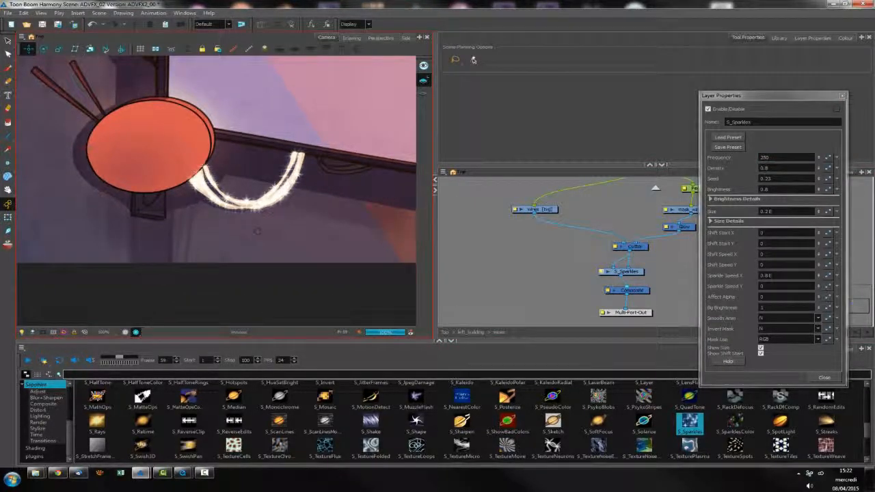
scroll(257, 232, down, 1)
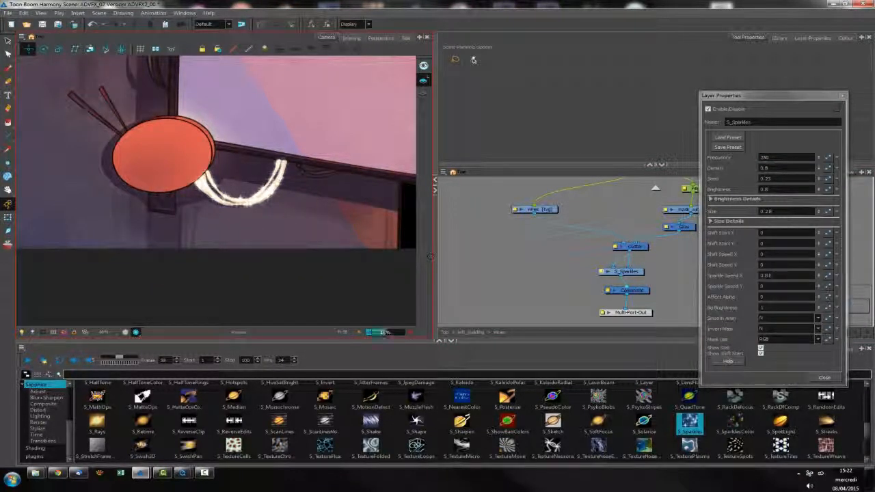
Step through the rendered frames leading up to 59 to check the sparkles, and close the S_Sparkles properties
key(comma)
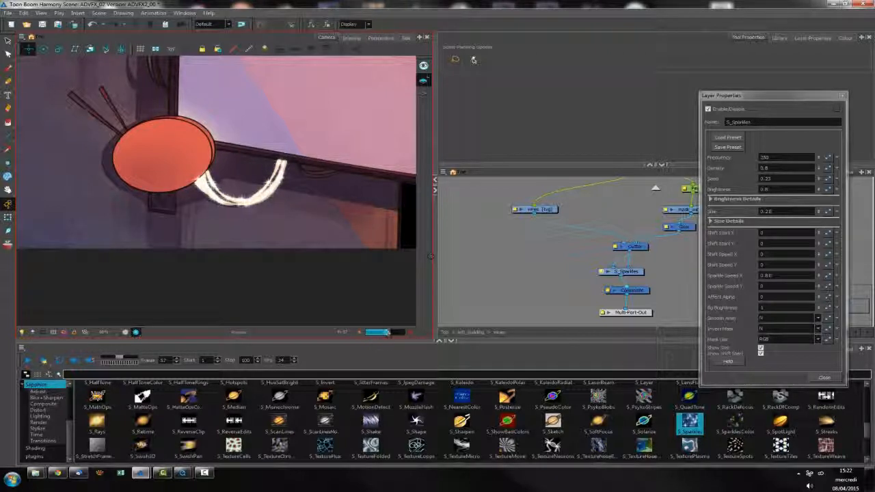
key(period)
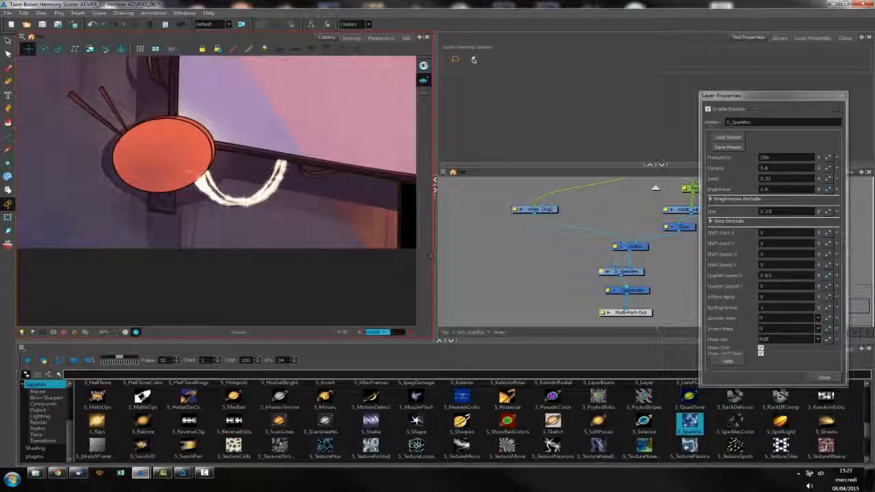
key(period)
key(period)
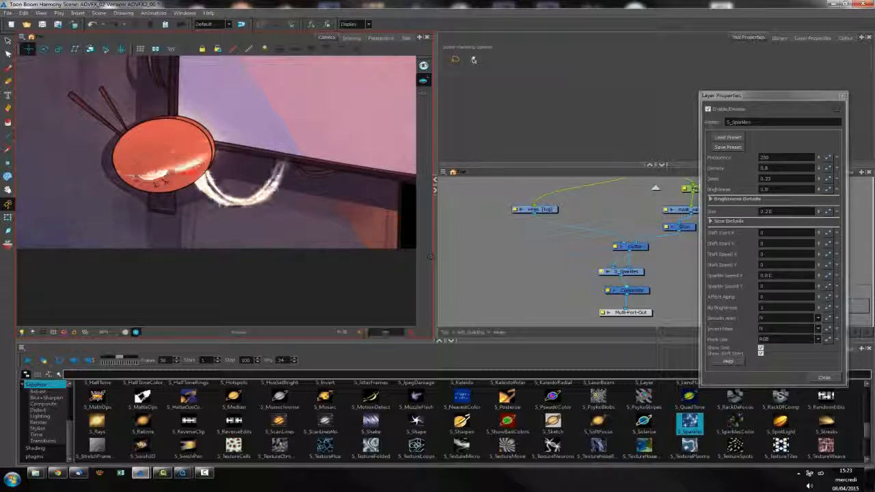
key(period)
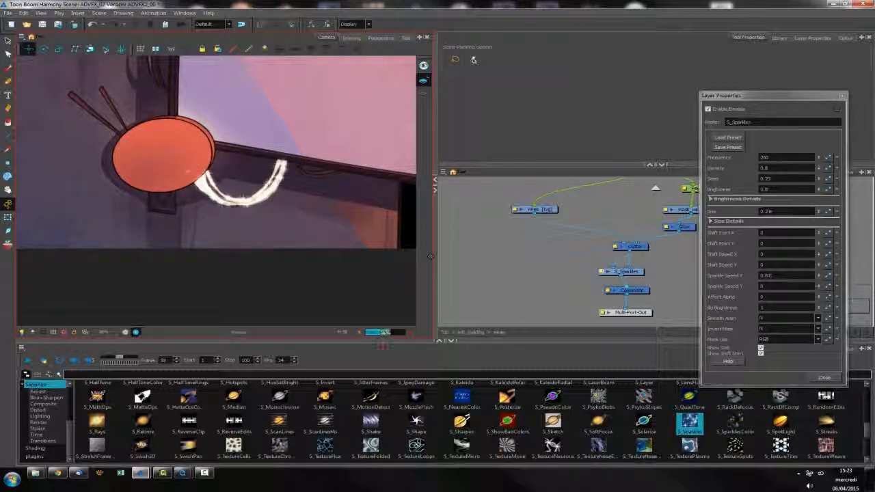
key(period)
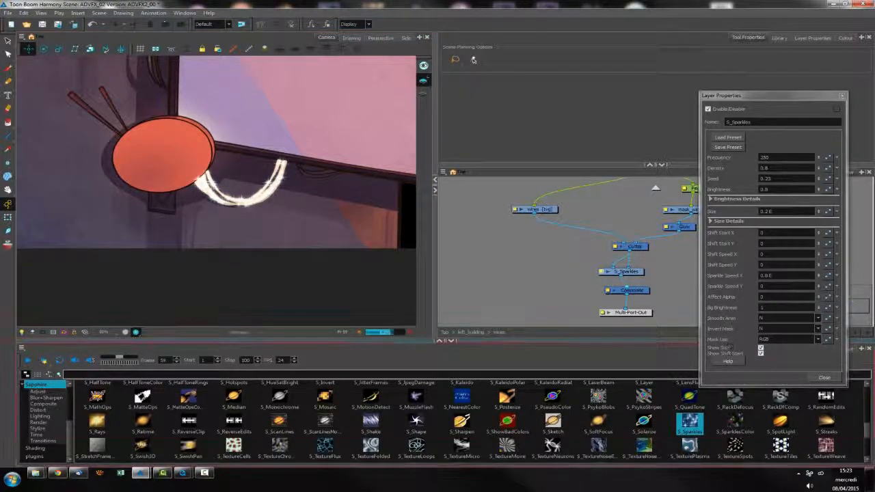
click(824, 377)
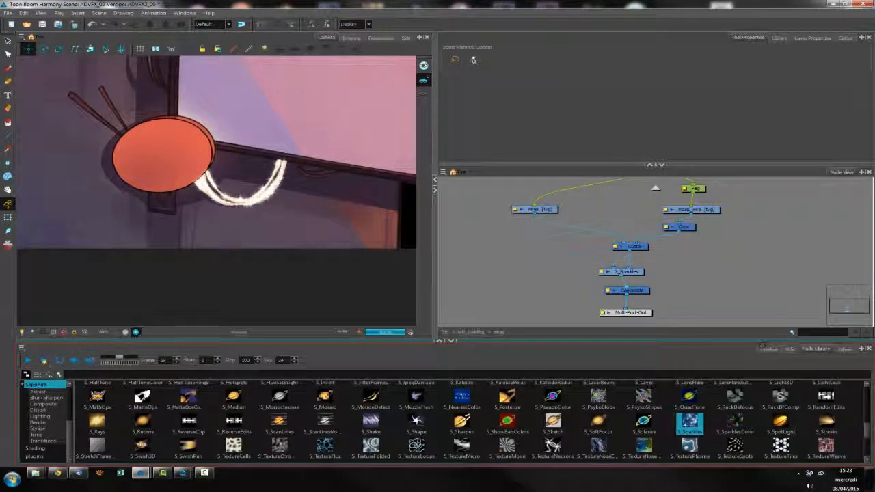
Show the timeline and step forward from frame 59 to 64 to check the sparkles as the wire effect ends
click(769, 349)
key(period)
key(period)
key(period)
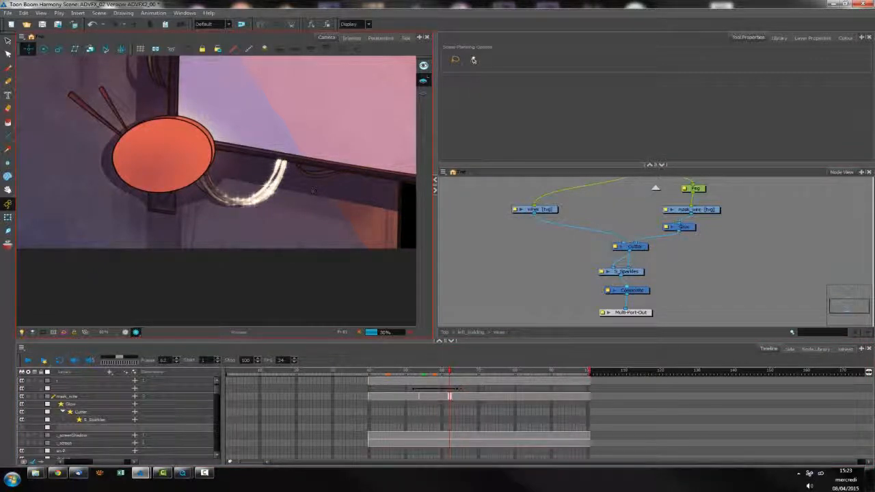
key(period)
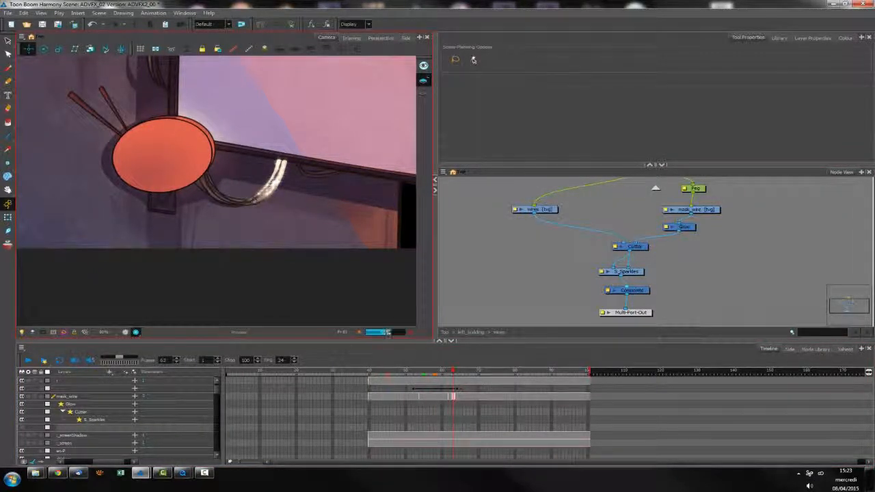
key(period)
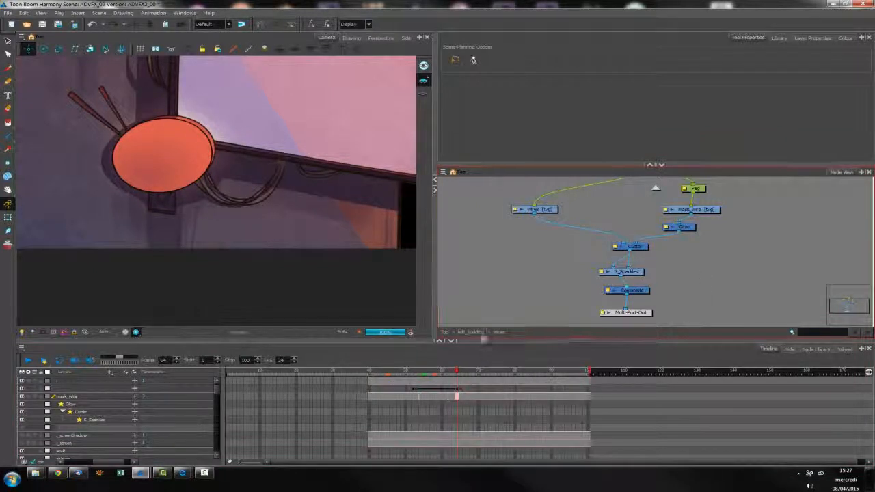
Go up from the wires group to the left_building group and show the whole screen panel in the camera
click(480, 333)
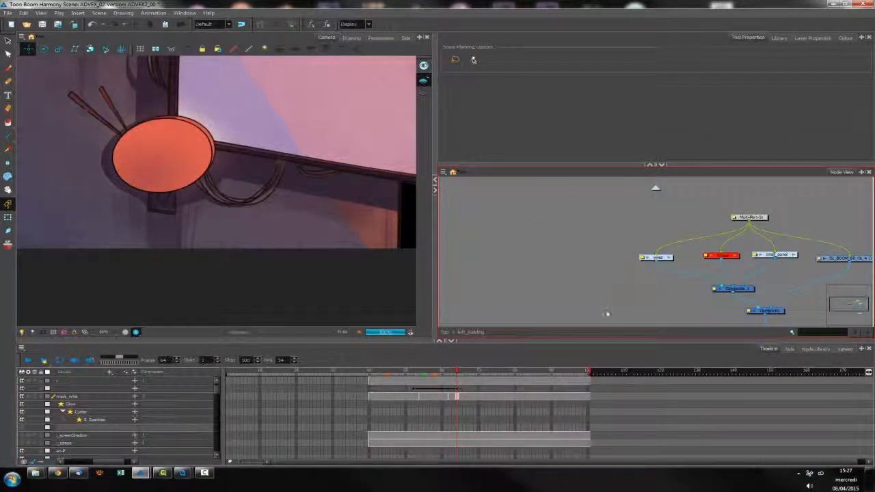
scroll(296, 224, down, 1)
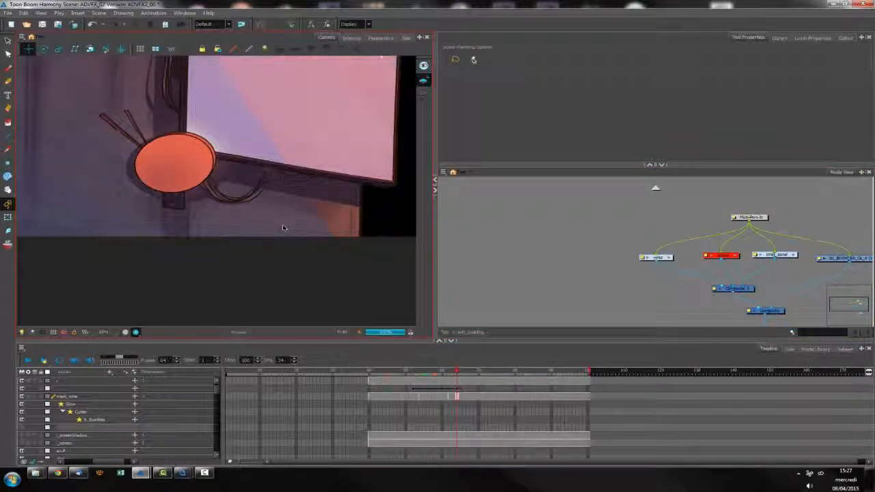
scroll(284, 228, down, 2)
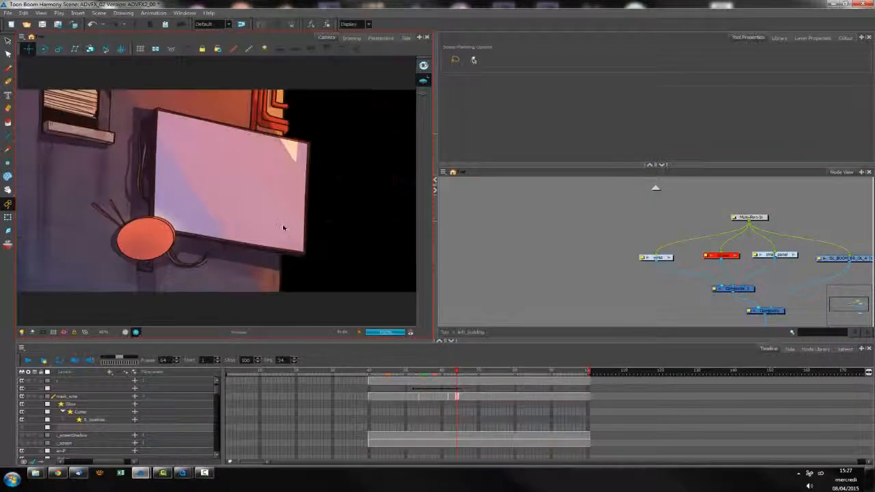